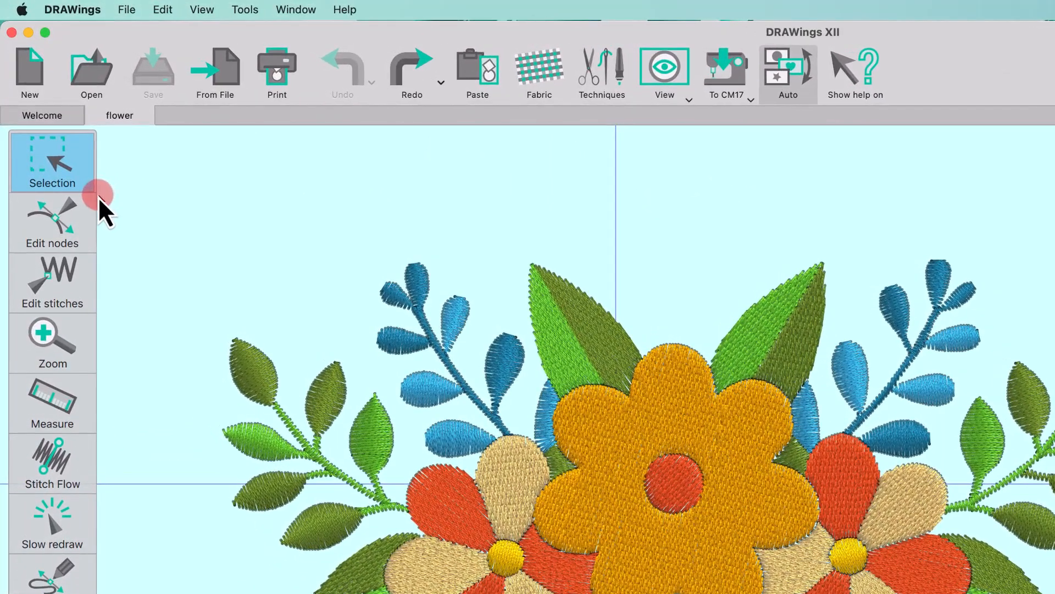
Activate the Rectangle selection tool and select single objects in the design, from the dark green leaf half to the central orange flower.
left_click(94, 193)
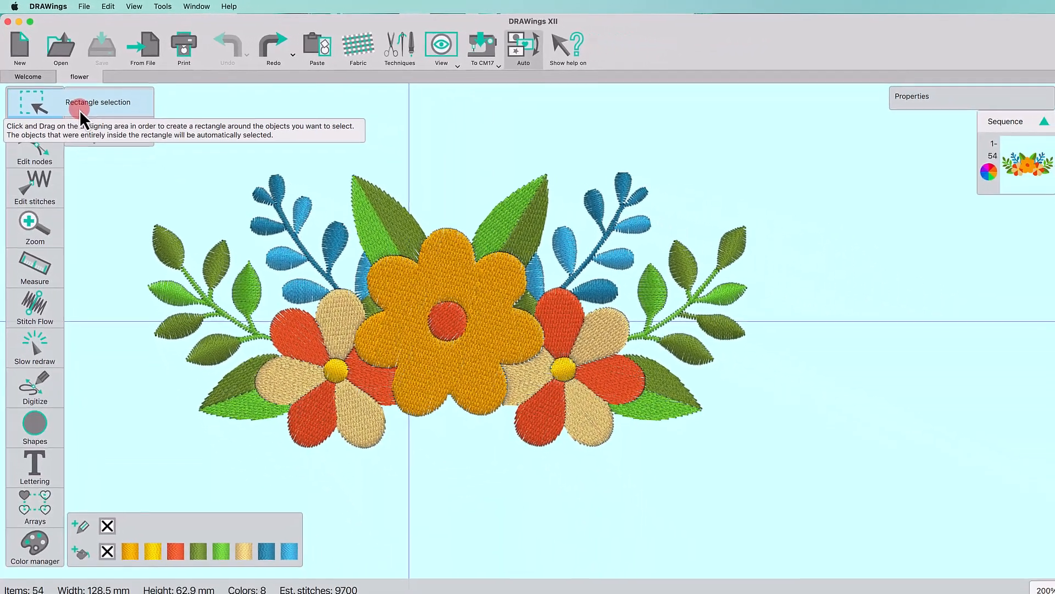
left_click(80, 110)
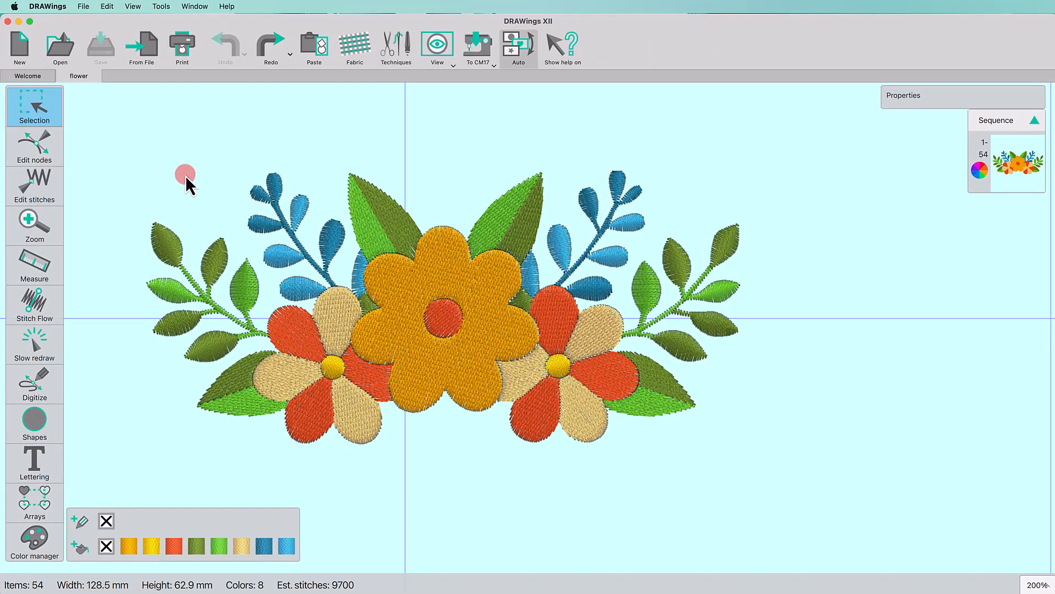
left_click(380, 206)
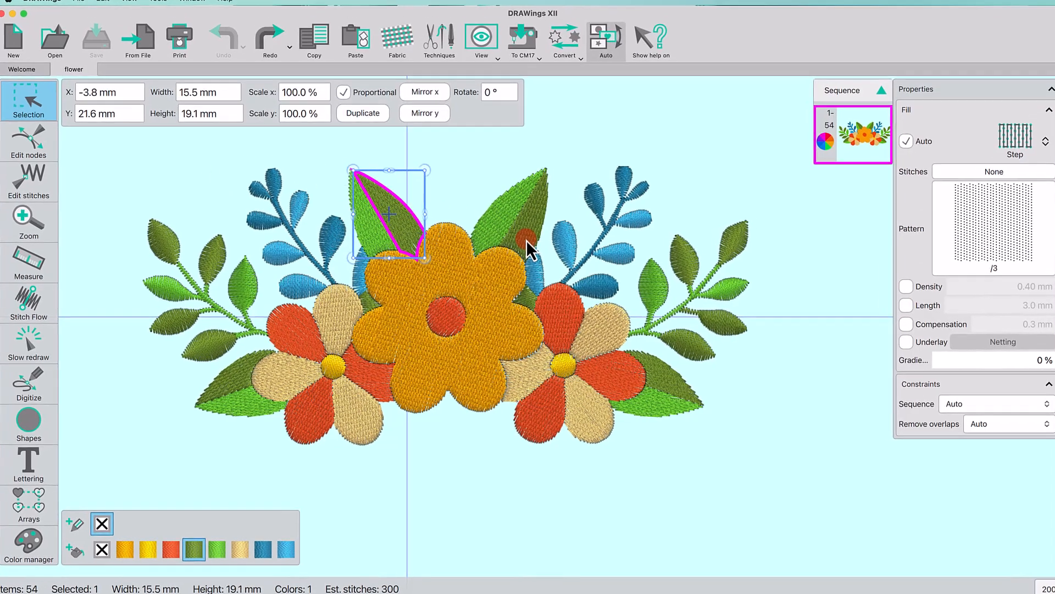
left_click(514, 257)
left_click(522, 303)
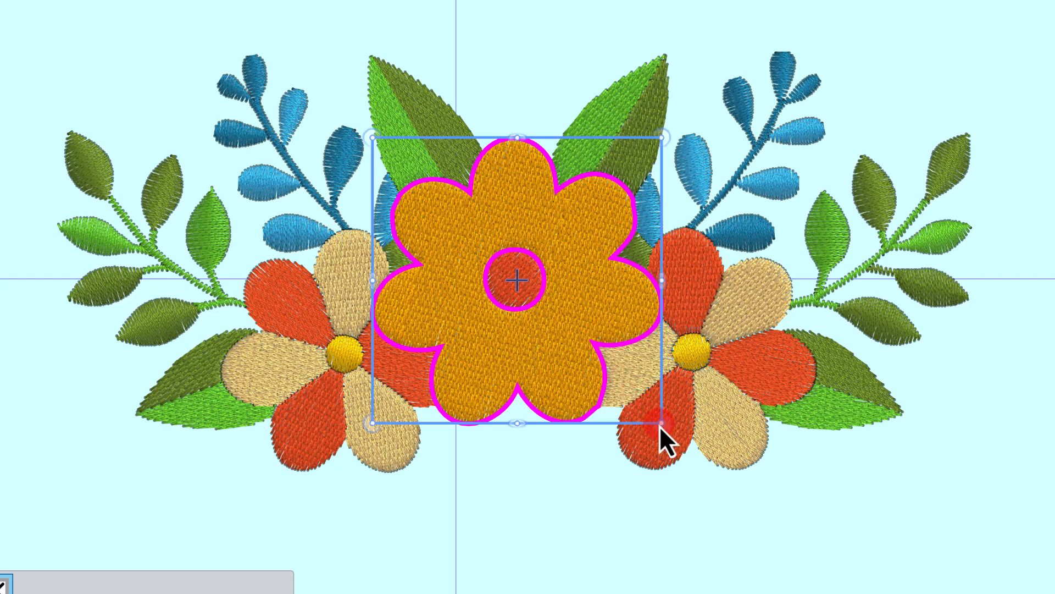
Try shrinking and rotating the central orange flower with its red centre, undo the transformation and clear the selection.
left_click_drag(660, 427, 561, 419)
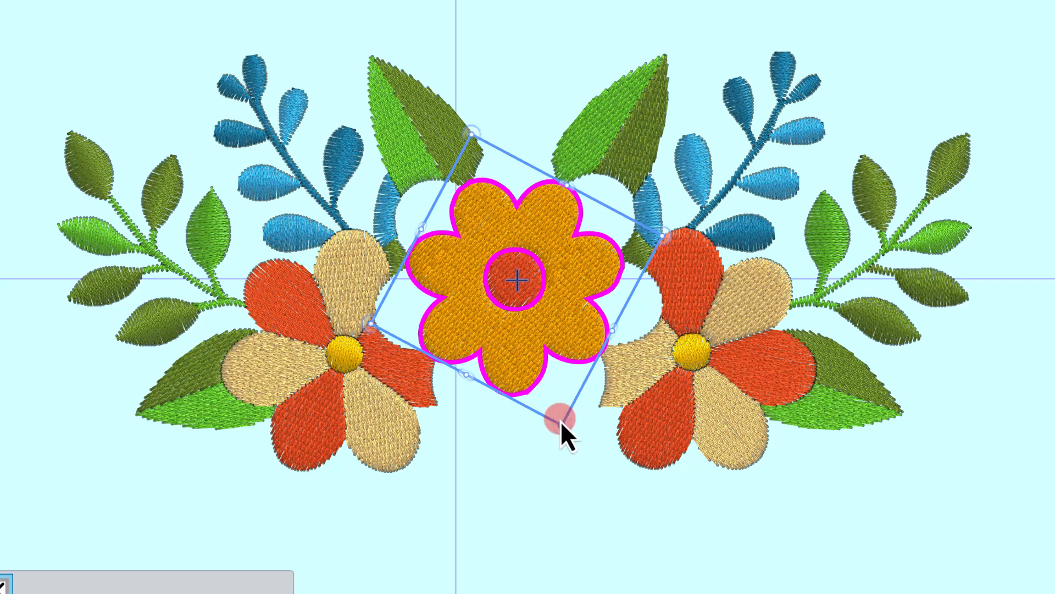
key("ctrl+z")
key("ctrl+z")
key("Escape")
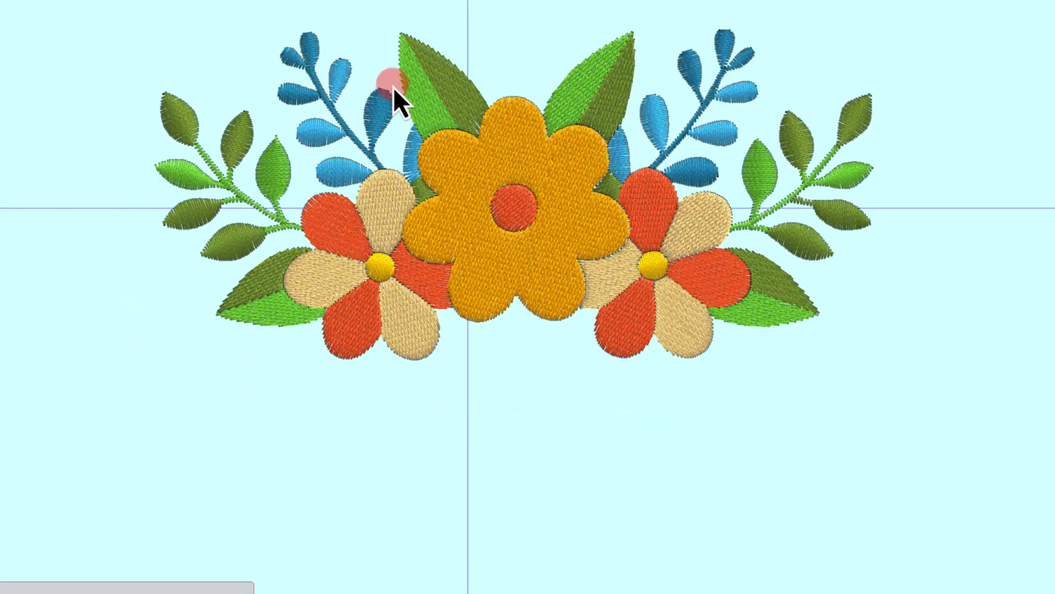
Try moving all objects fully enclosed by a rectangle around the orange flower below the design, then undo the move and deselect.
mouse_move(394, 85)
left_mouse_down()
mouse_move(470, 188)
mouse_move(643, 343)
left_mouse_up()
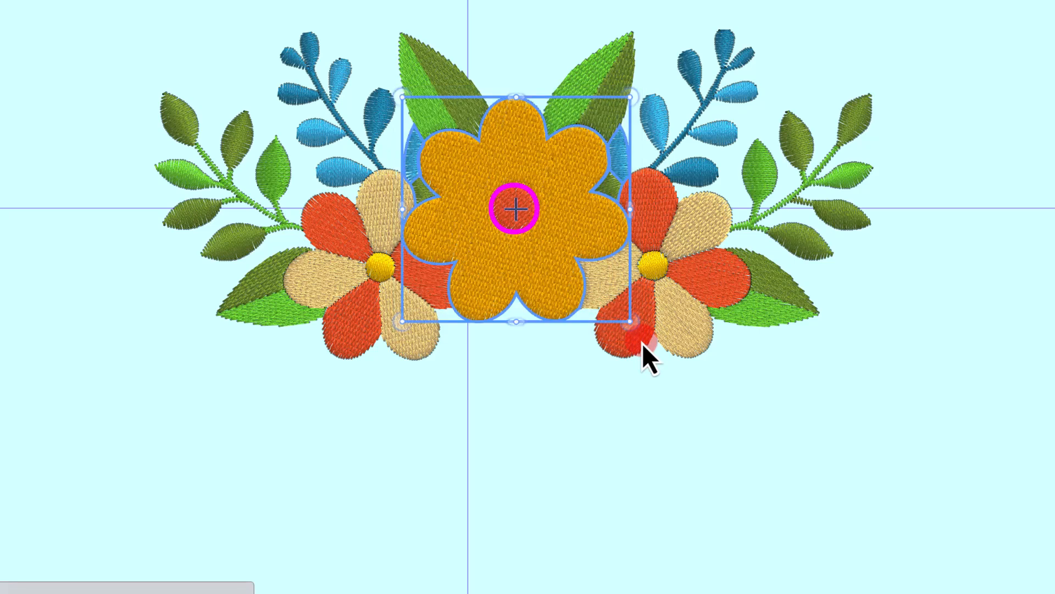
left_click_drag(540, 261, 536, 516)
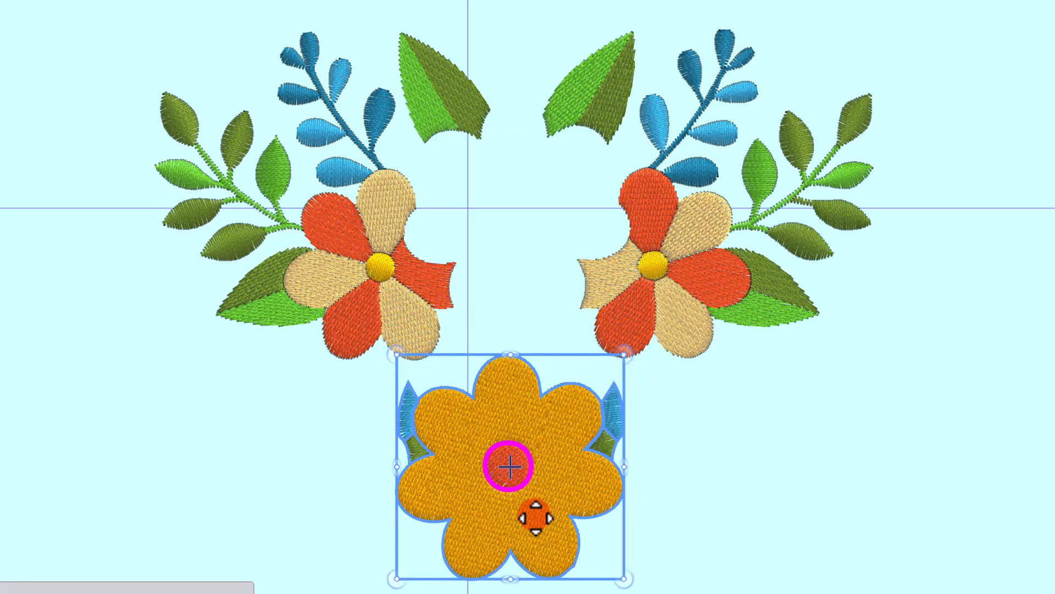
key("ctrl+z")
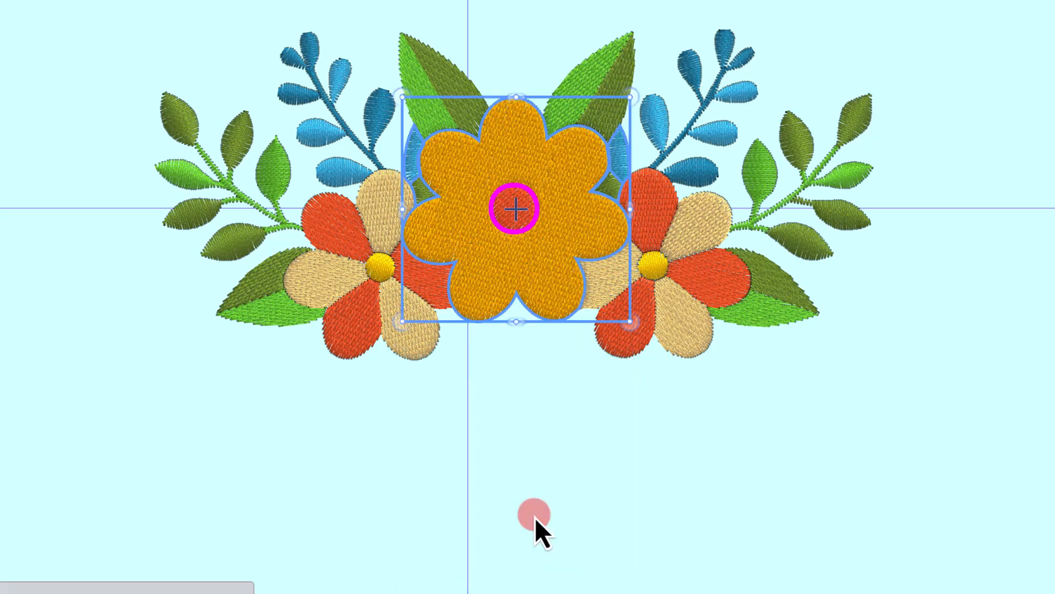
left_click(532, 457)
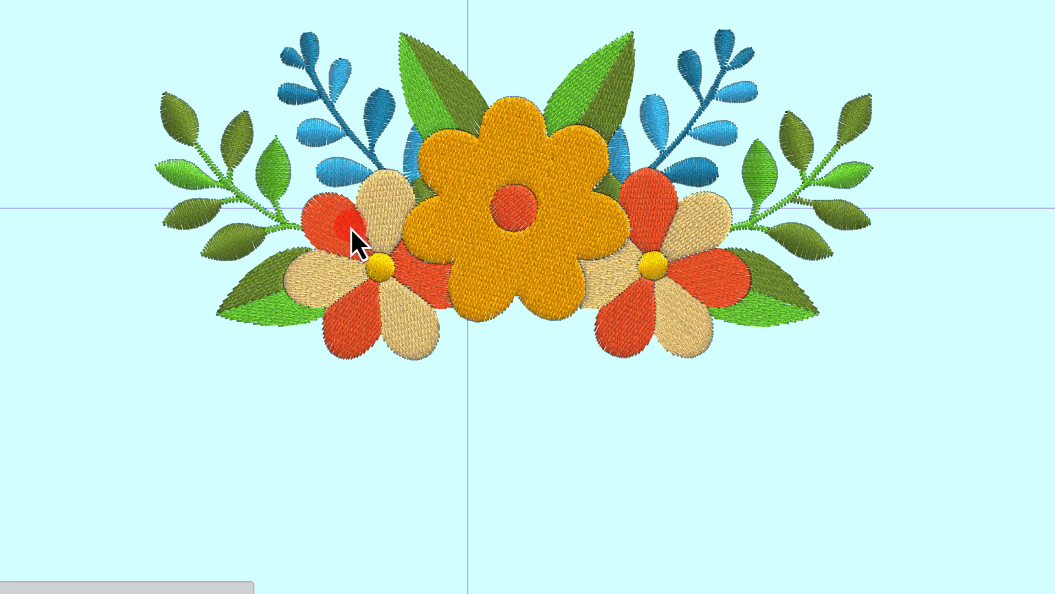
Try moving the three flowers down after selecting every object touched by a rectangle across them, then undo and deselect.
key("alt")
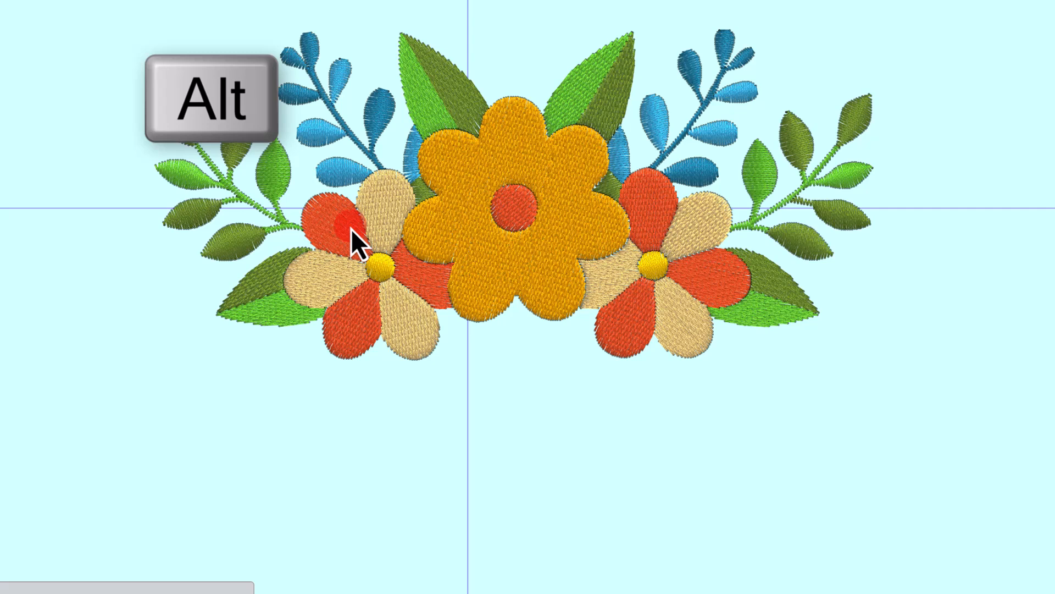
mouse_move(355, 232)
left_mouse_down()
mouse_move(414, 265)
mouse_move(572, 265)
mouse_move(678, 286)
left_mouse_up()
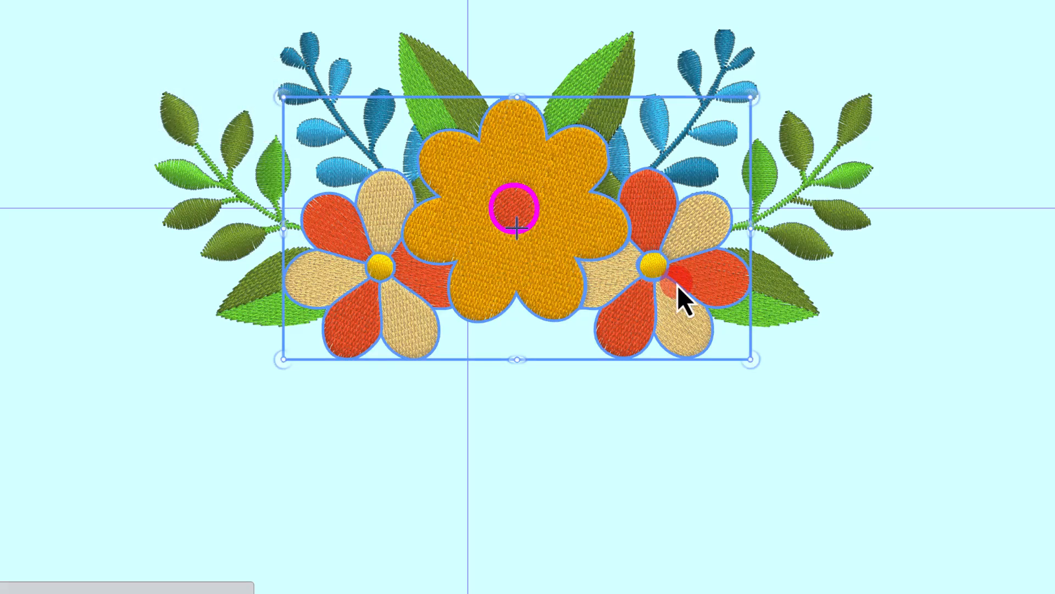
left_click_drag(537, 252, 538, 373)
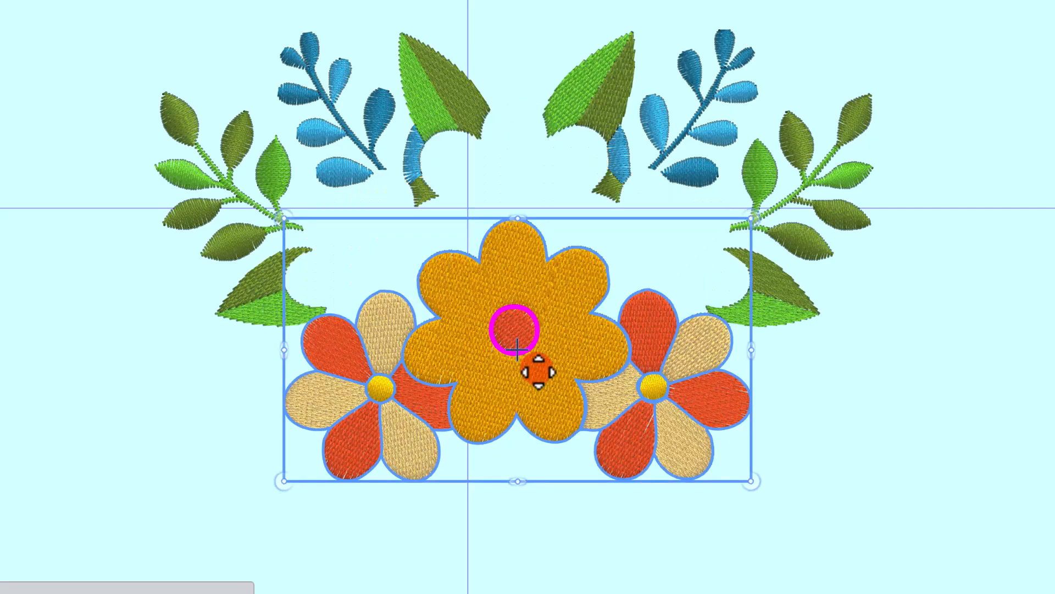
key("ctrl+z")
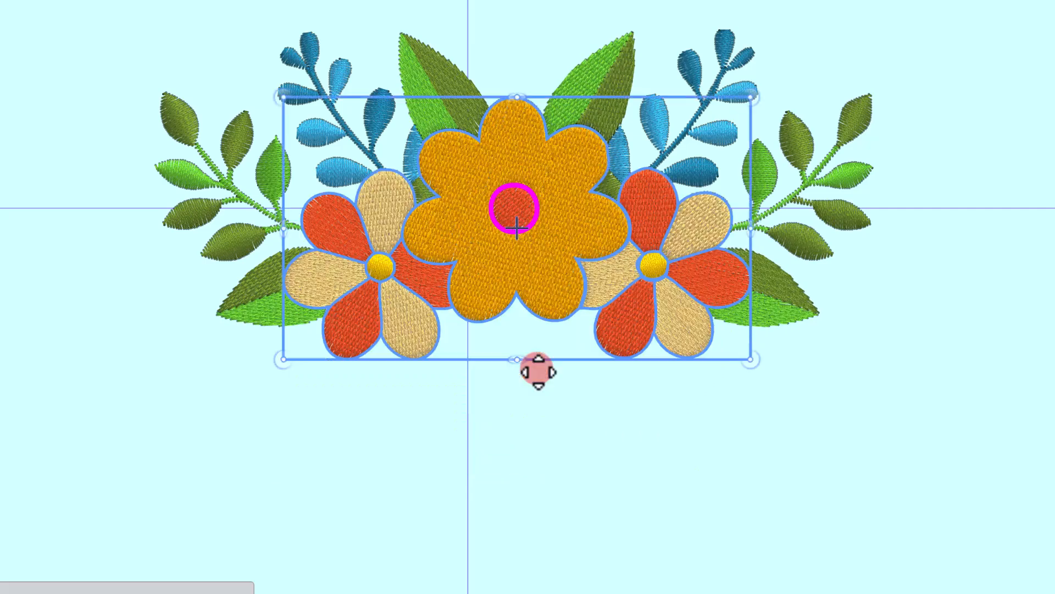
left_click(532, 387)
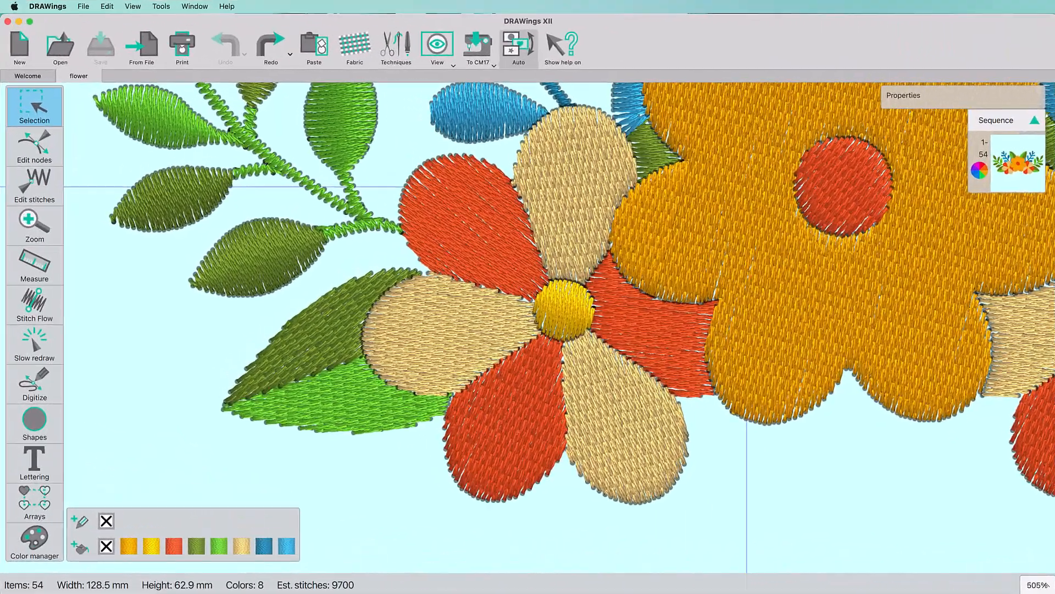
Select all six red and beige petals of the left flower one by one, adding each to the selection.
left_click(487, 241, "ctrl")
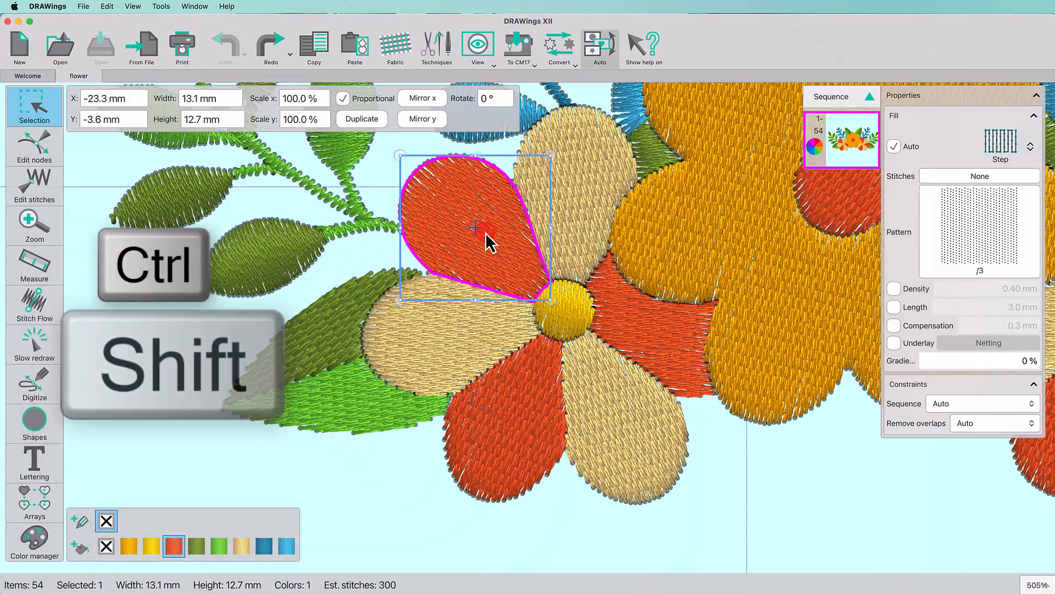
left_click(588, 219, "shift+super")
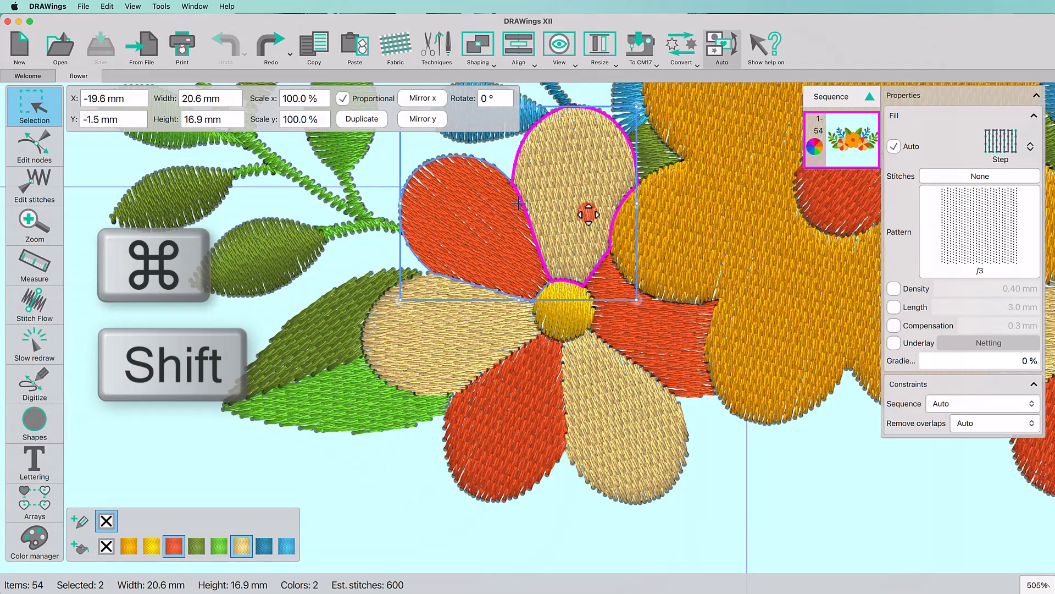
left_click(627, 330, "ctrl+super")
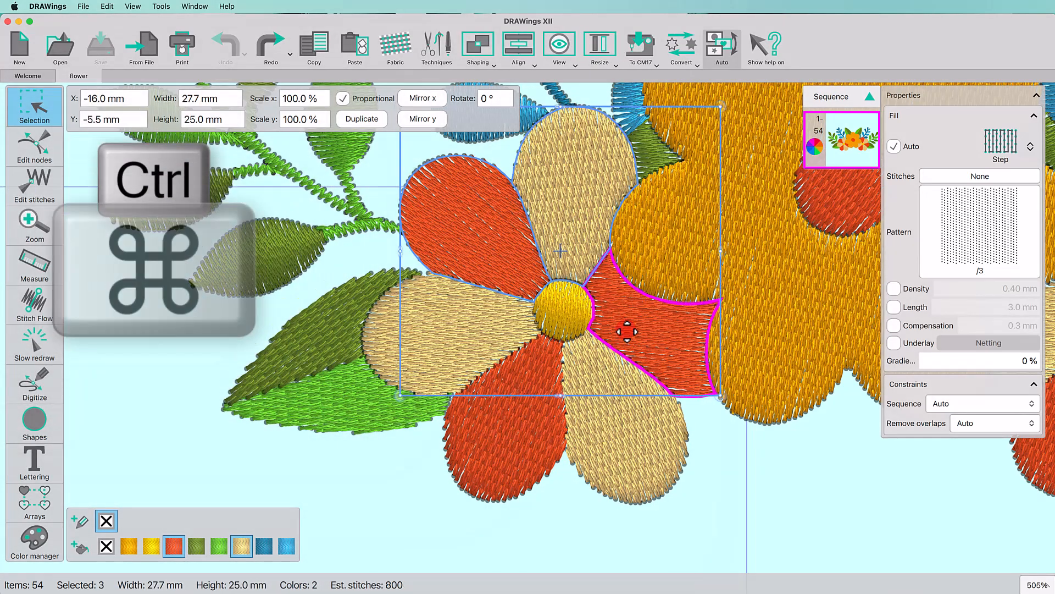
left_click(588, 412, "ctrl+shift+super")
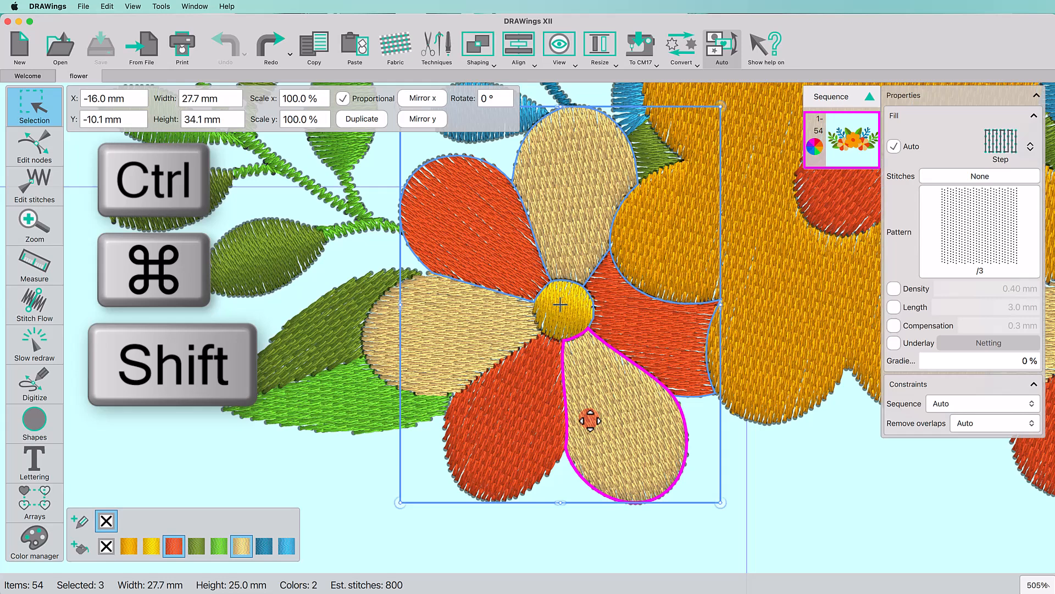
left_click(510, 419, "ctrl+shift+super")
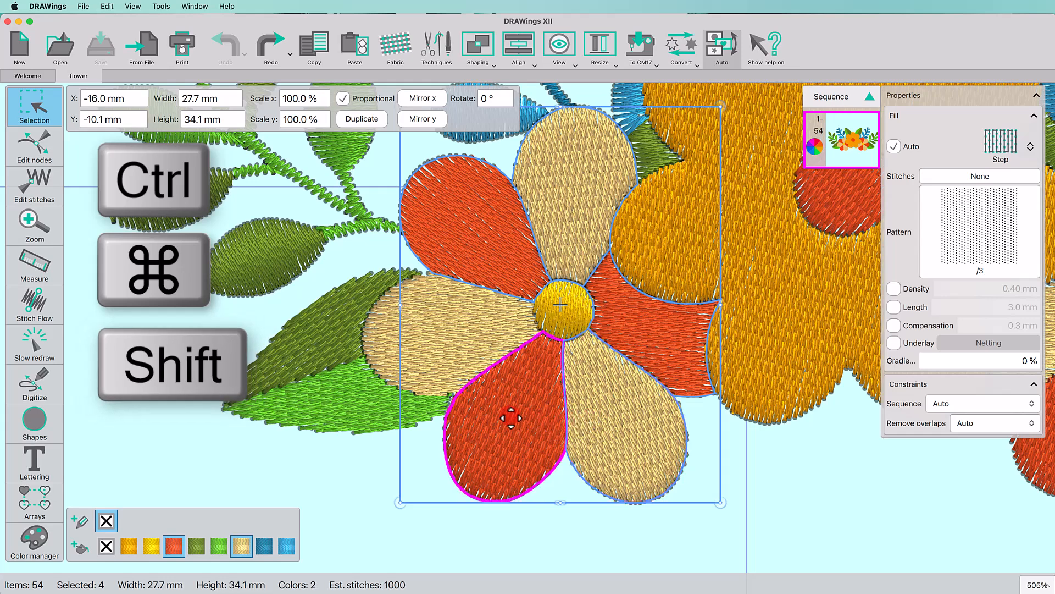
left_click(460, 348, "shift")
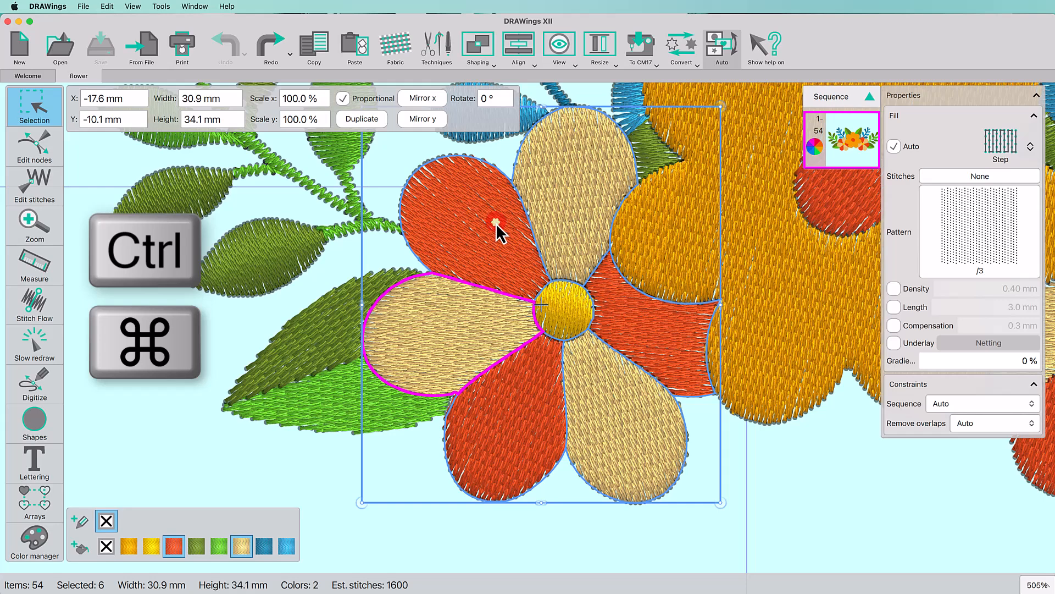
Remove the three red petals of the left flower from the current selection, keeping the beige ones selected.
left_click(496, 226, "ctrl+super")
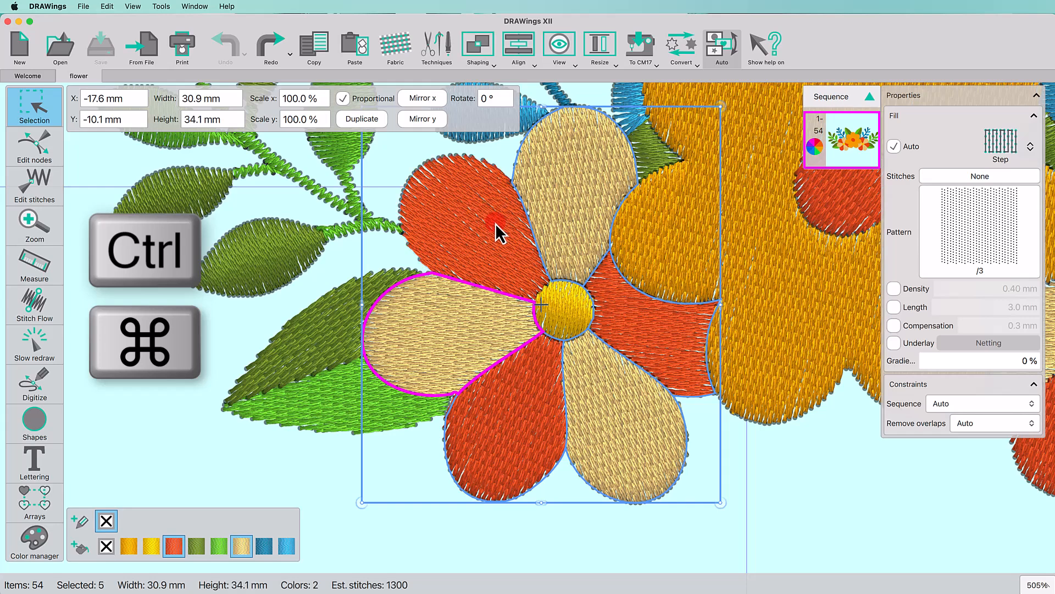
left_click(631, 347, "ctrl+super")
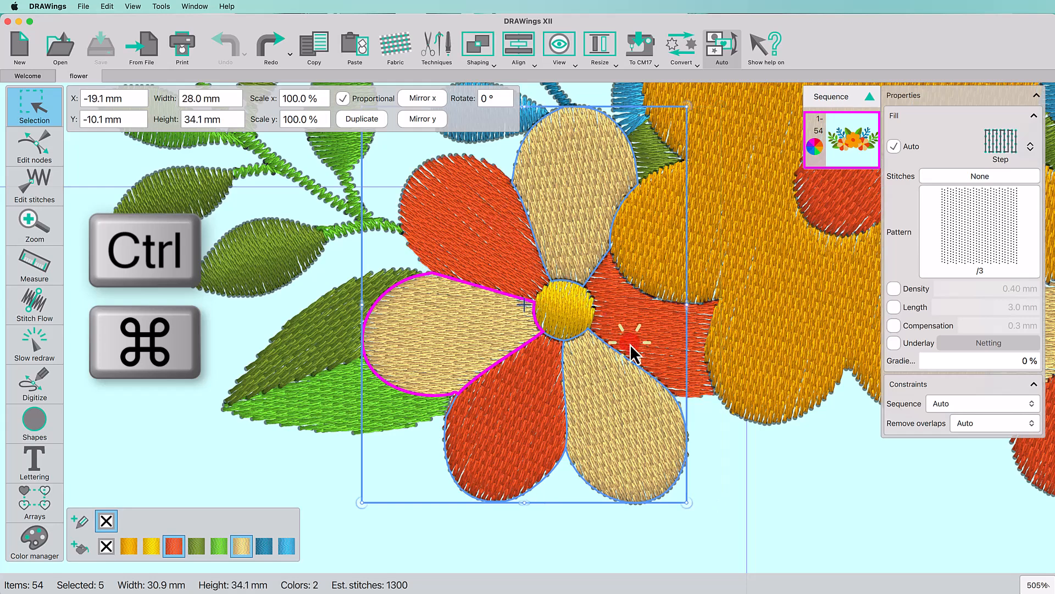
left_click(517, 403, "ctrl+super")
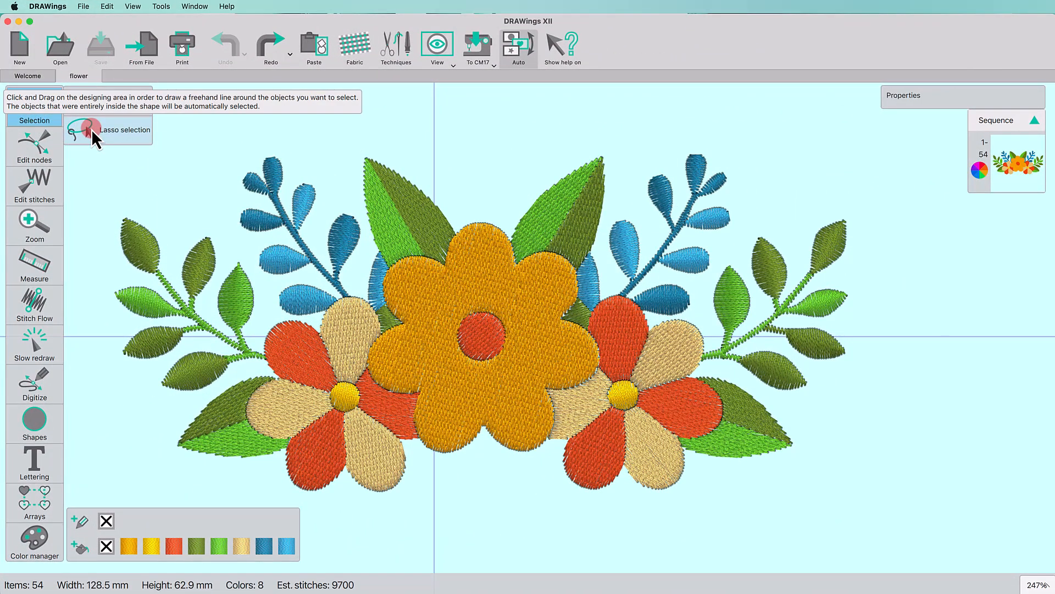
Activate the Lasso selection tool and encircle the green leafy branch at the design's far left to select it.
left_click(95, 134)
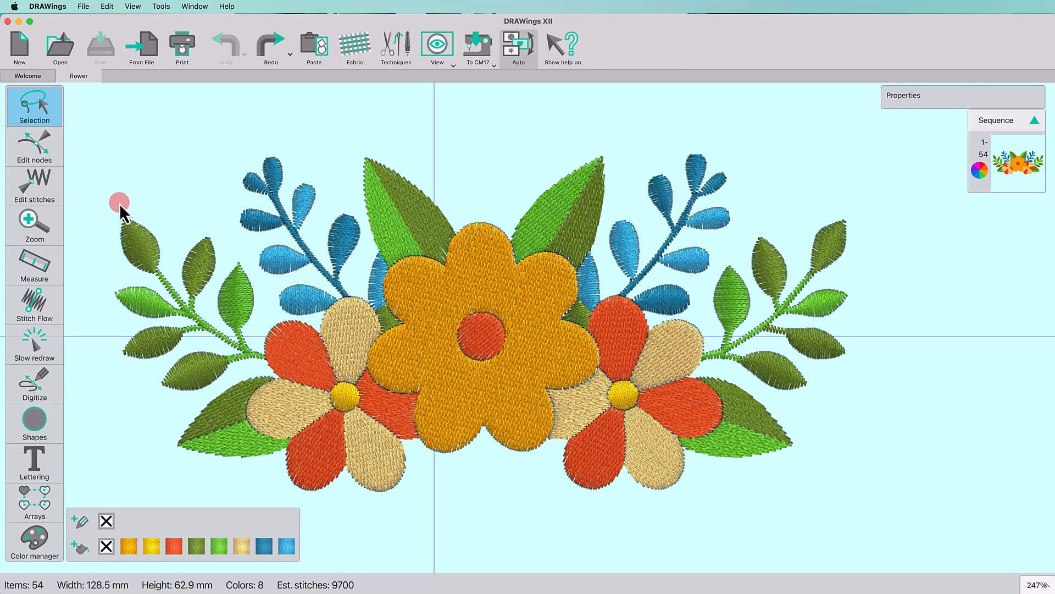
mouse_move(120, 204)
left_mouse_down()
mouse_move(95, 245)
mouse_move(108, 358)
left_mouse_up()
left_click_drag(216, 394, 278, 356)
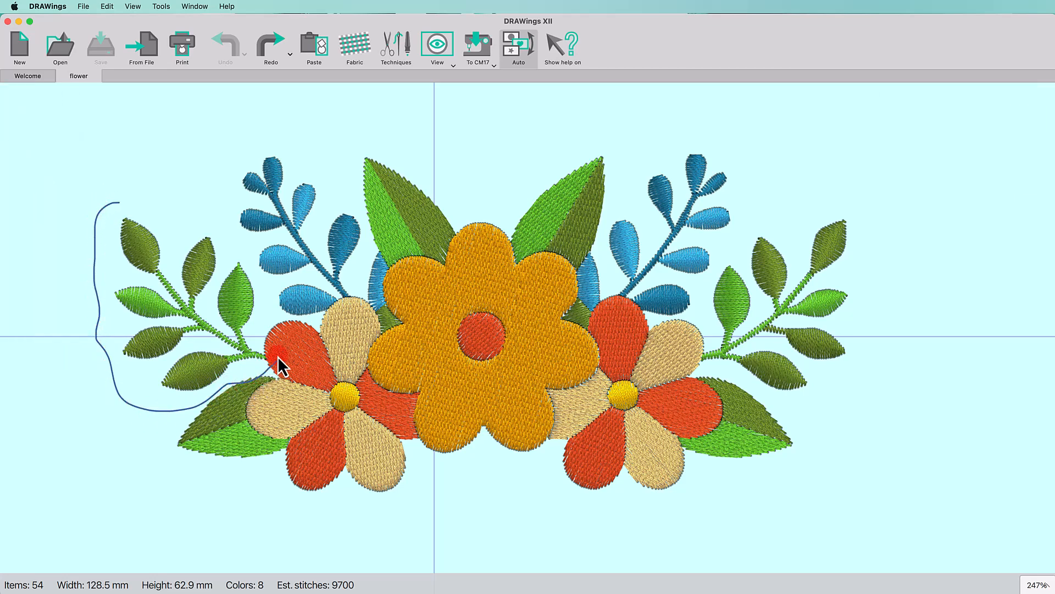
left_click_drag(118, 200, 114, 202)
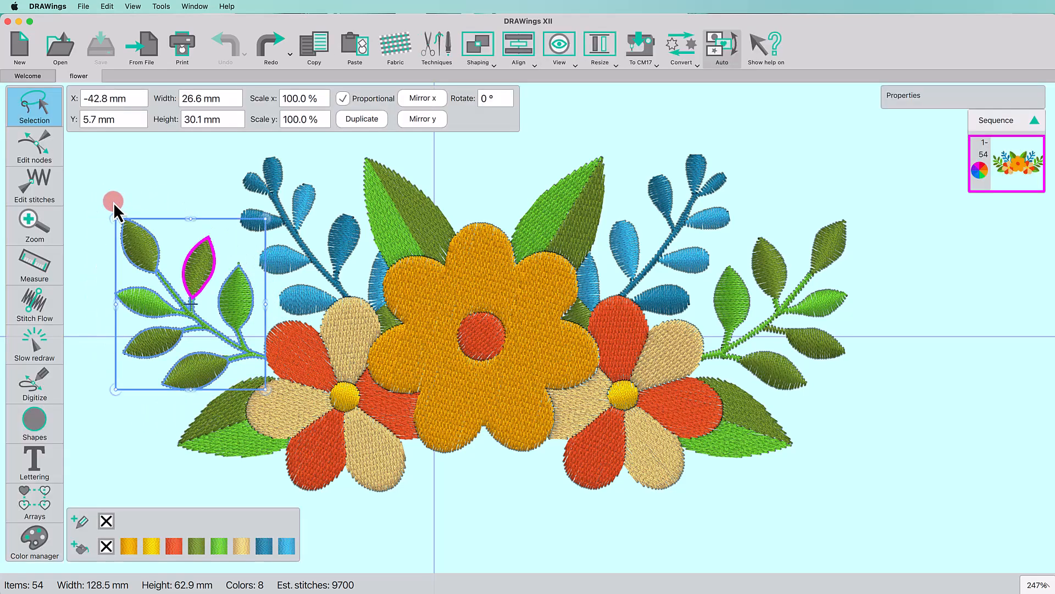
Lasso the small blue and dark green pieces between the orange flower and the left blue branch to select them.
left_click_drag(368, 250, 381, 242)
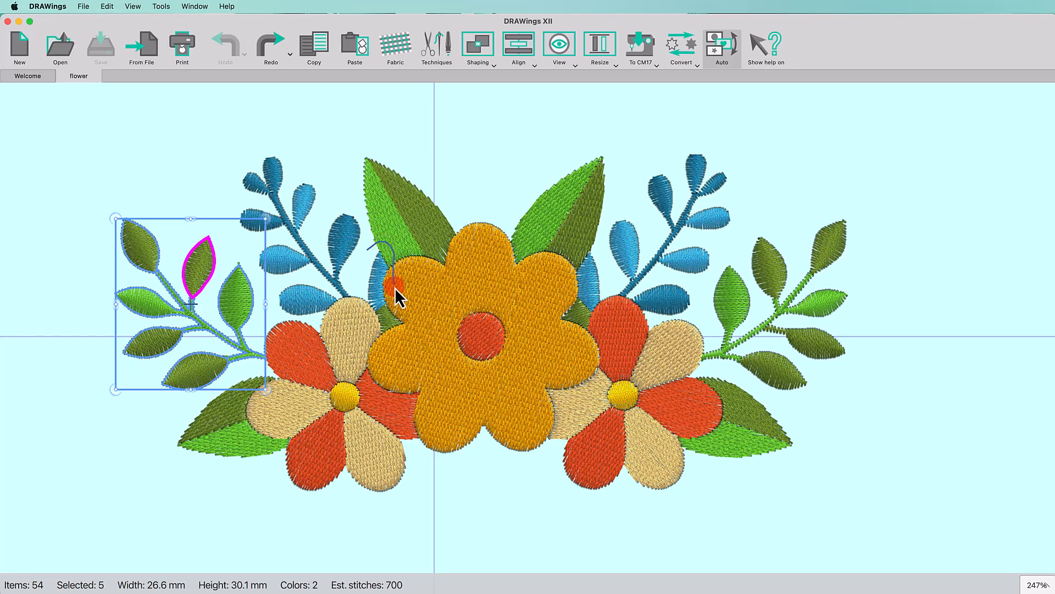
mouse_move(406, 341)
left_mouse_down()
mouse_move(359, 332)
mouse_move(362, 285)
left_mouse_up()
left_click_drag(366, 248, 367, 248)
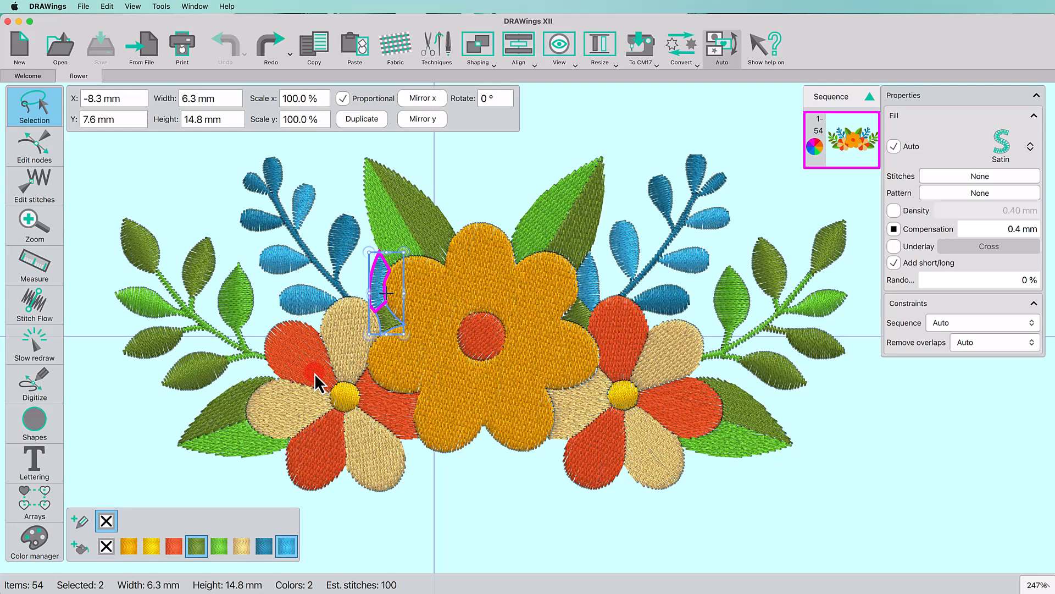
Select the whole left flower by lassoing around its yellow centre so that every touched petal is included.
key("alt")
mouse_move(319, 374)
left_mouse_down()
mouse_move(342, 369)
mouse_move(370, 403)
left_mouse_up()
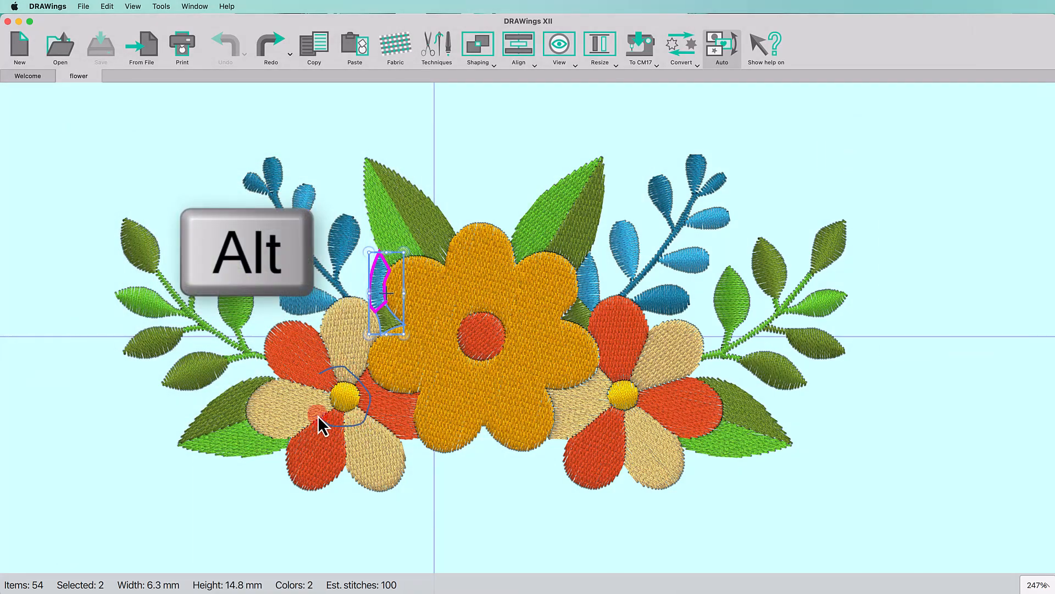
left_click_drag(322, 376, 322, 372)
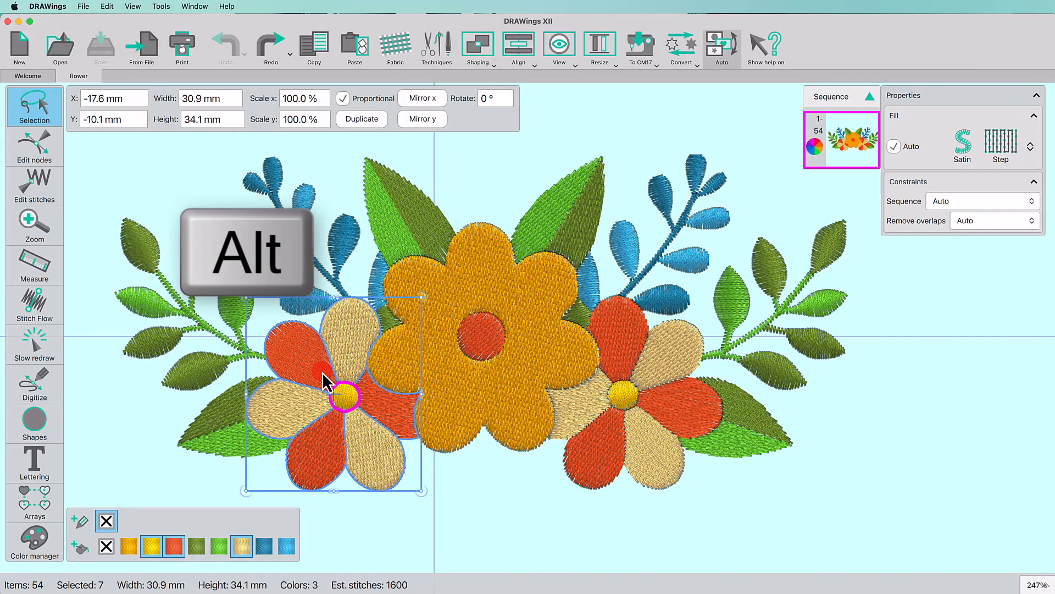
Extend the selection by starting a lasso around the blue branch above the left flower.
key("ctrl")
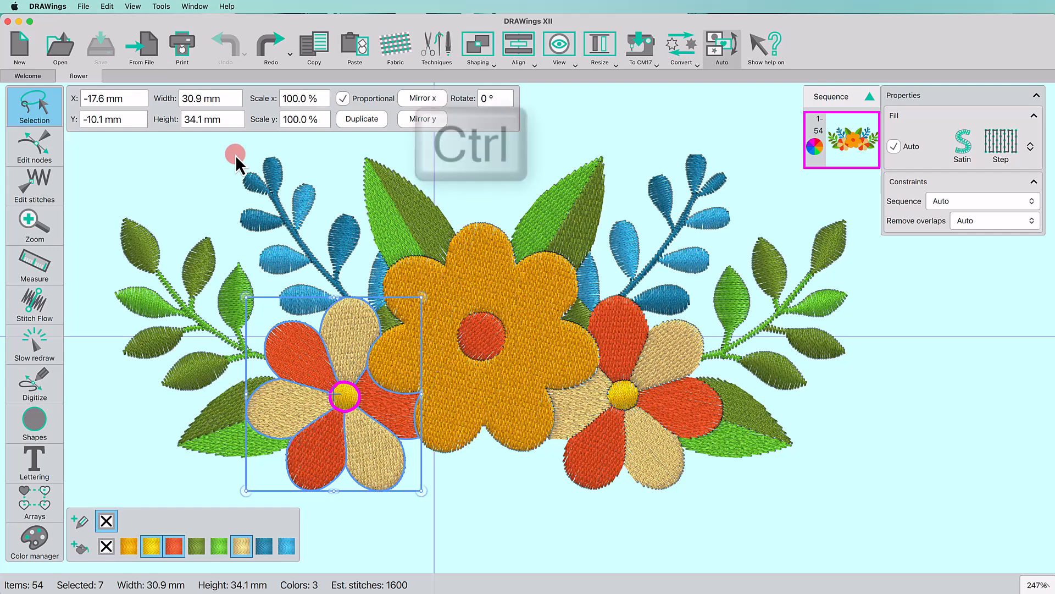
mouse_move(236, 154)
left_mouse_down()
mouse_move(229, 173)
mouse_move(238, 240)
mouse_move(272, 314)
mouse_move(300, 323)
mouse_move(368, 295)
mouse_move(362, 218)
mouse_move(331, 176)
mouse_move(276, 141)
mouse_move(232, 145)
mouse_move(223, 217)
mouse_move(243, 239)
mouse_move(263, 242)
mouse_move(321, 222)
mouse_move(319, 144)
mouse_move(261, 136)
mouse_move(220, 158)
left_mouse_up()
key("super")
key("shift")
key("ctrl")
key("super")
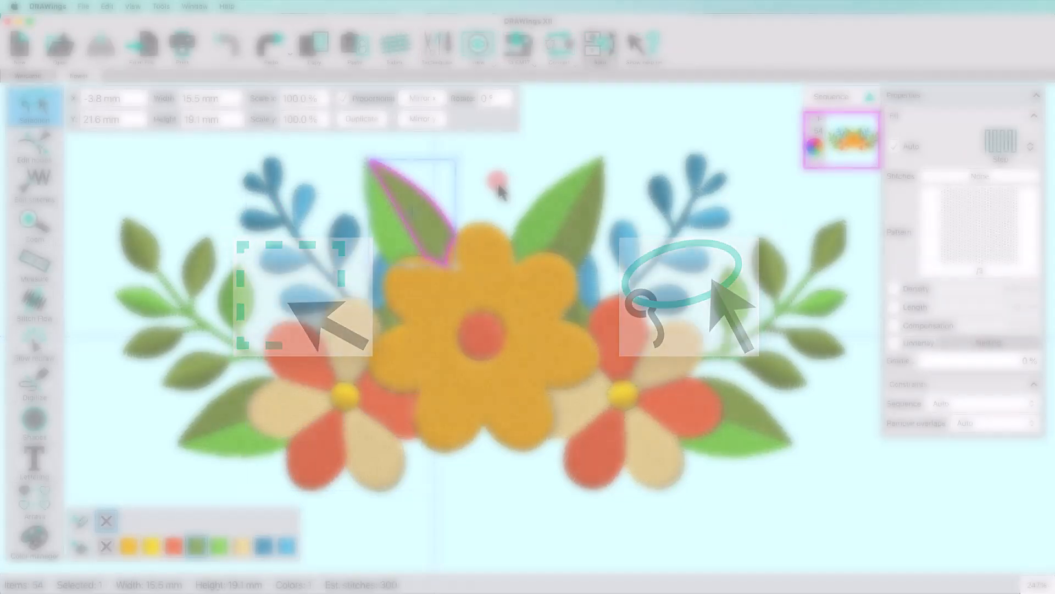
Review the selection commands offered for the selected dark green half-leaf, and deselect it.
right_click(497, 183)
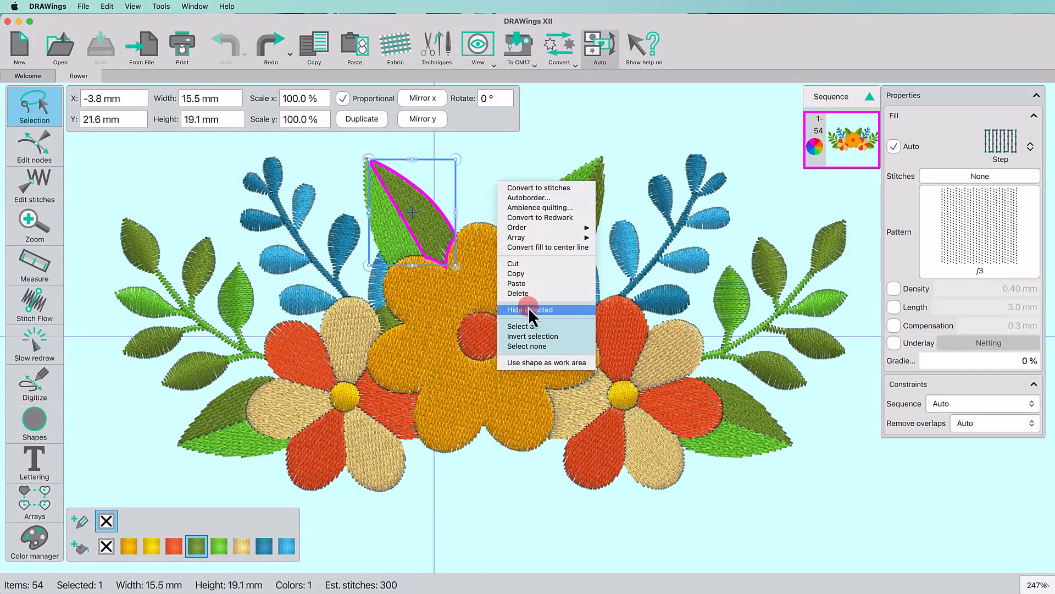
left_click(107, 6)
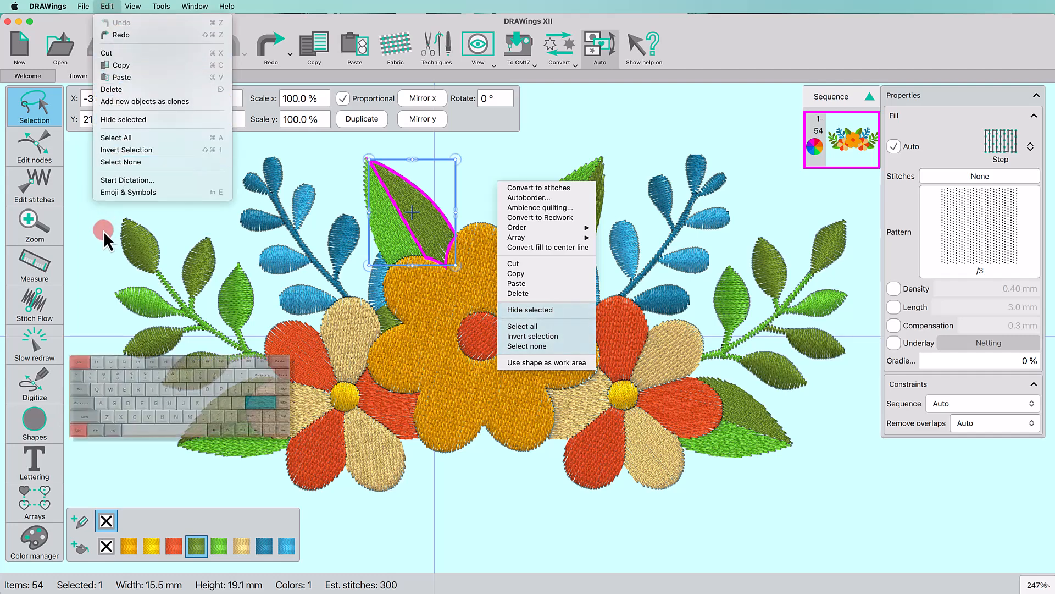
key("Escape")
left_click(452, 156)
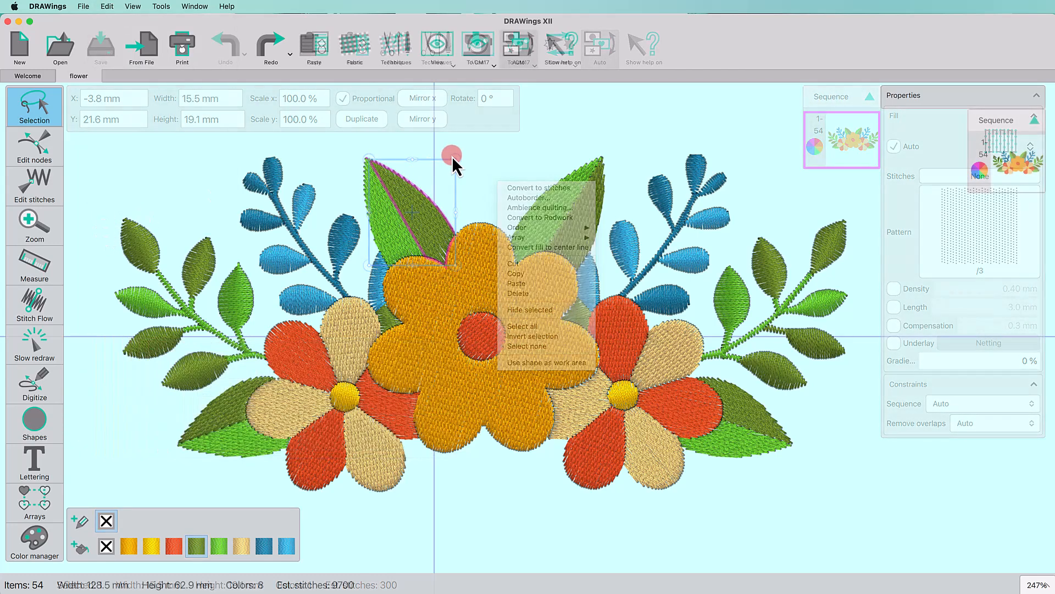
Select all objects in the design, and clear the selection with the Select none command.
right_click(452, 156)
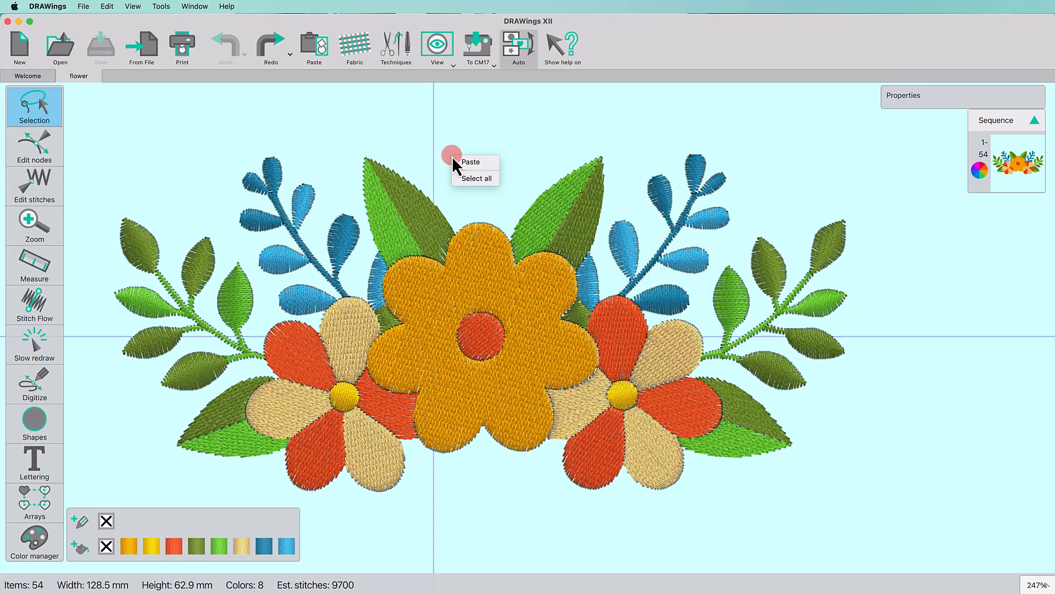
left_click(473, 179)
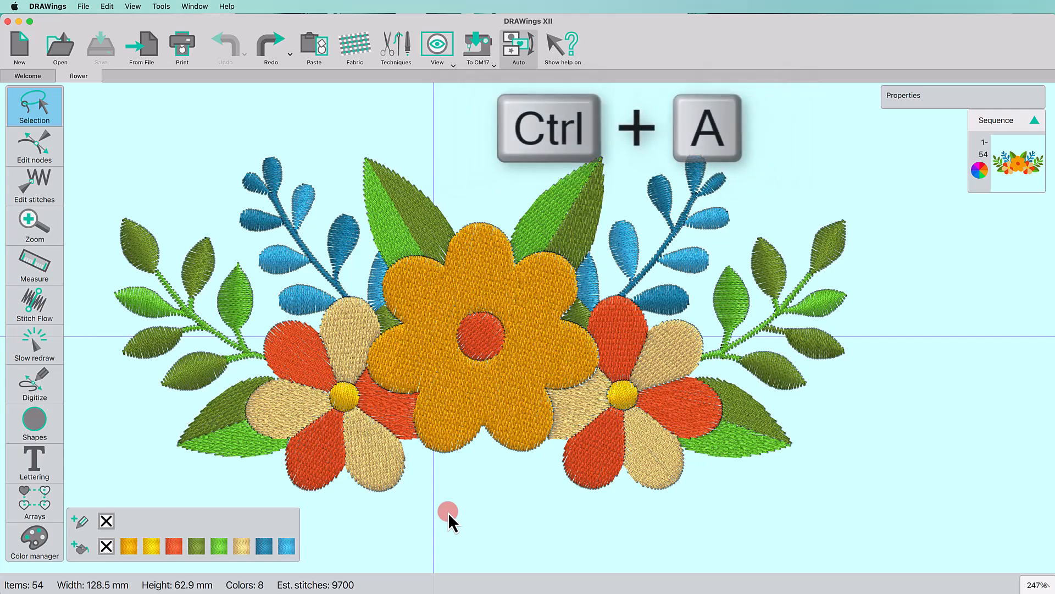
key("ctrl+a")
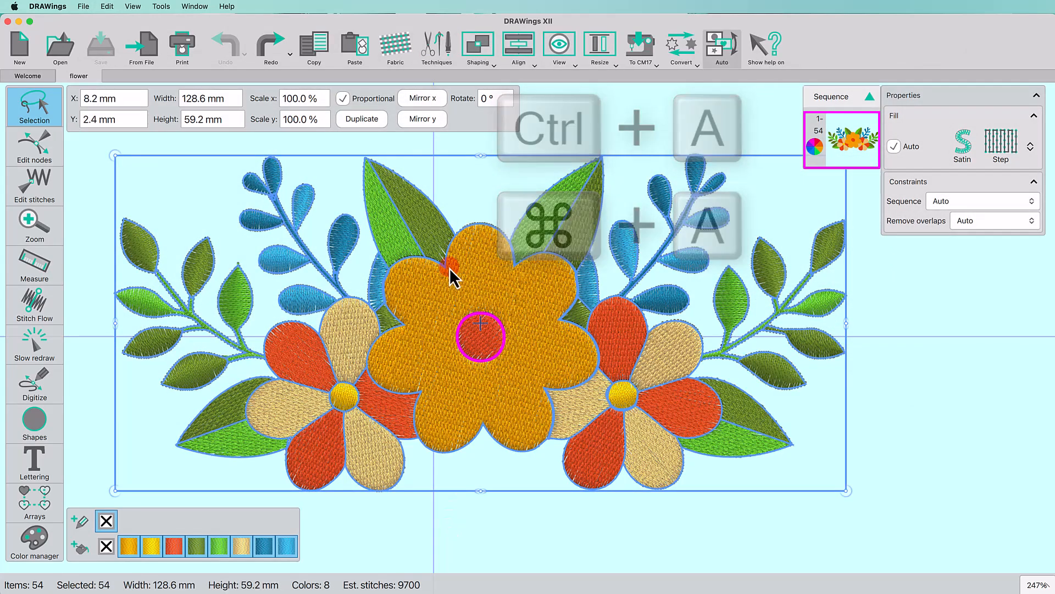
right_click(456, 197)
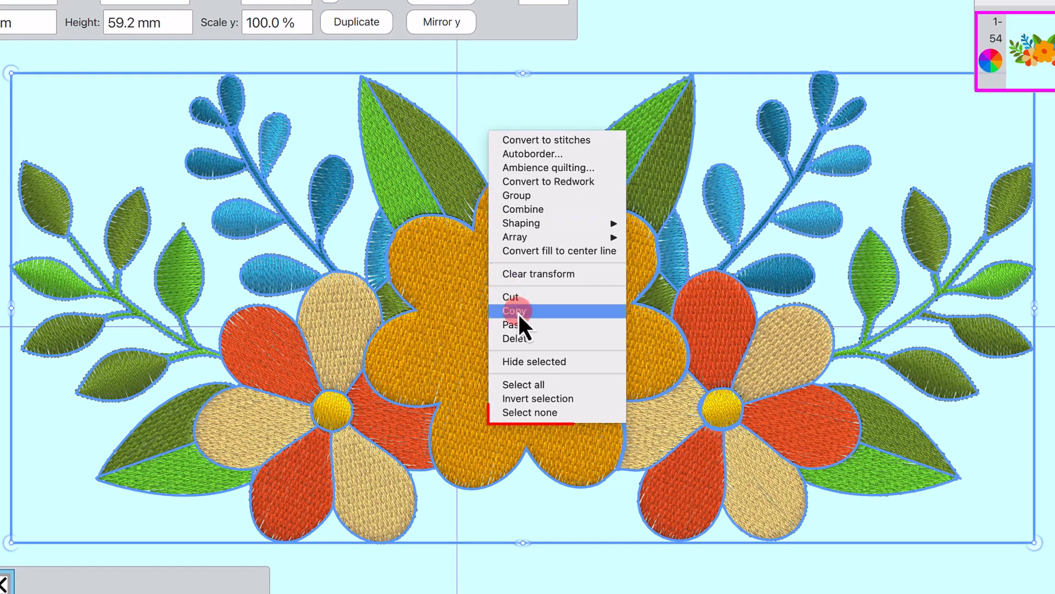
left_click(512, 416)
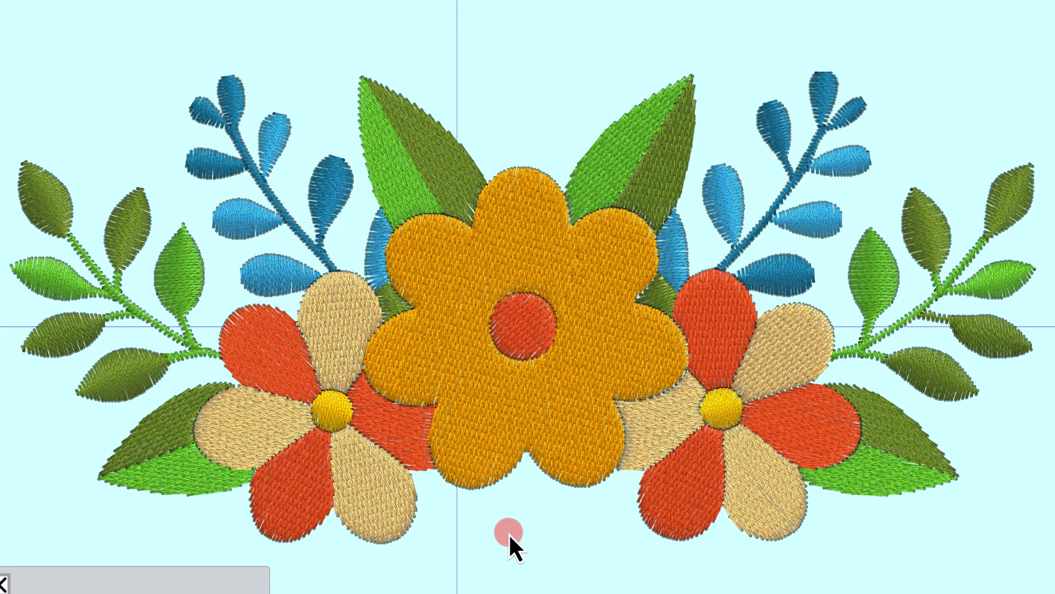
Select the large orange flower and invert the selection to all the other objects.
left_click(497, 411)
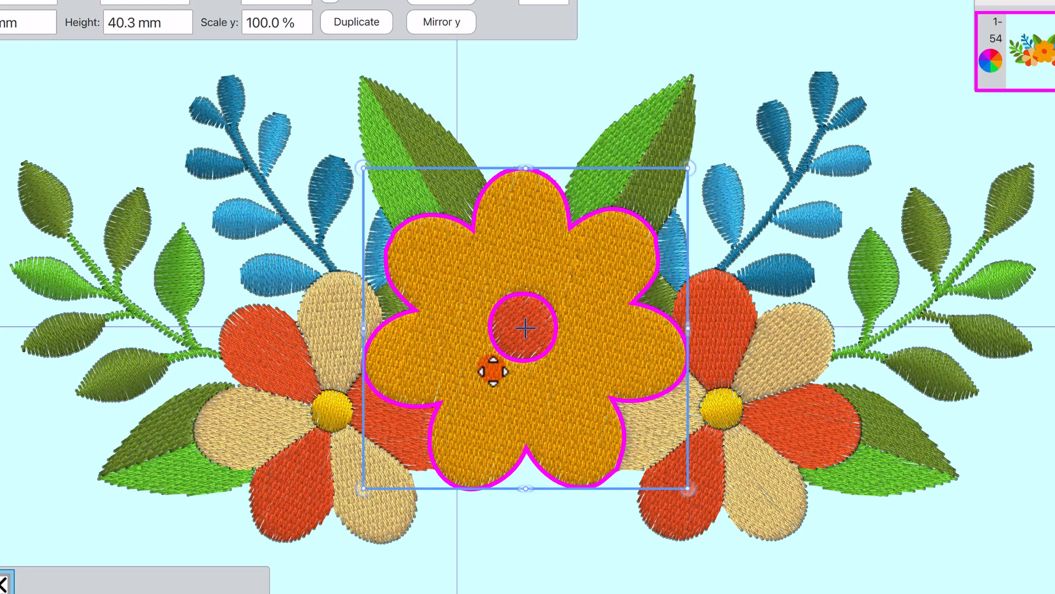
right_click(496, 210)
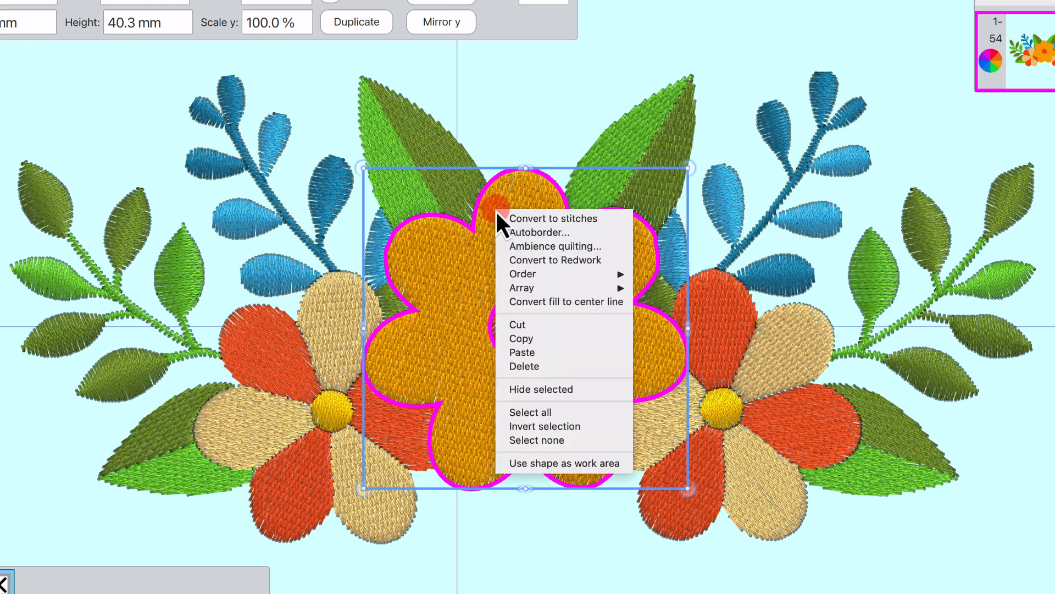
left_click(542, 427)
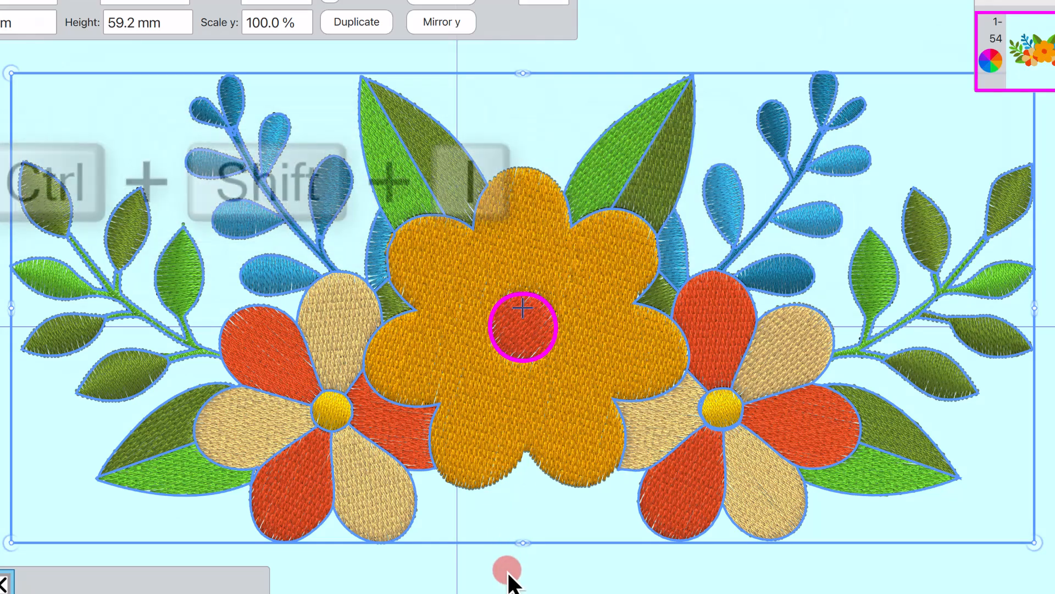
Repeat the selection inversion starting from the orange flower alone, and deselect everything.
left_click(508, 572)
left_click(520, 262)
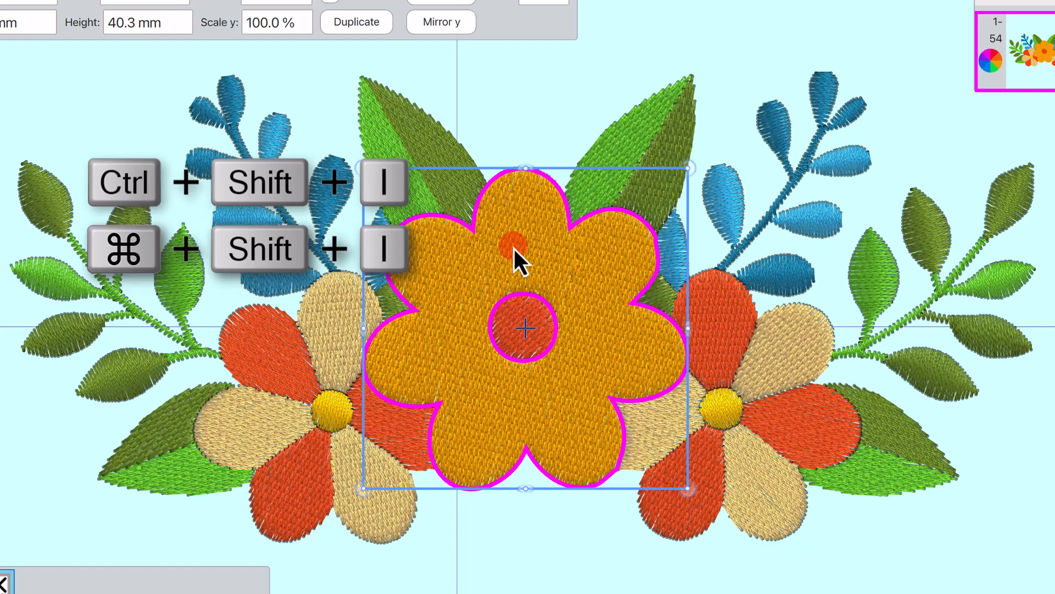
key("super+shift+i")
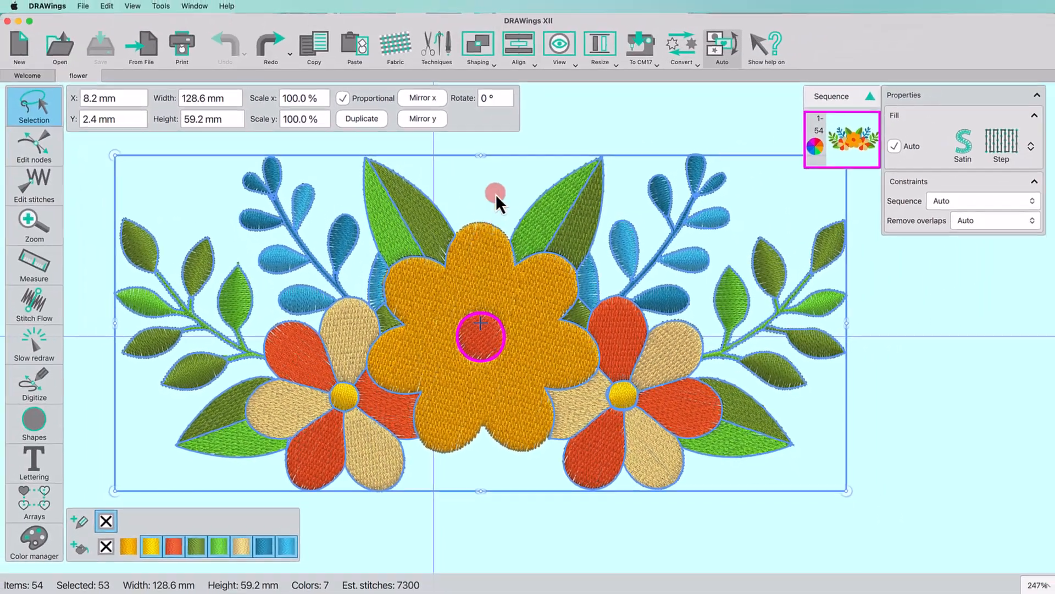
left_click(551, 100)
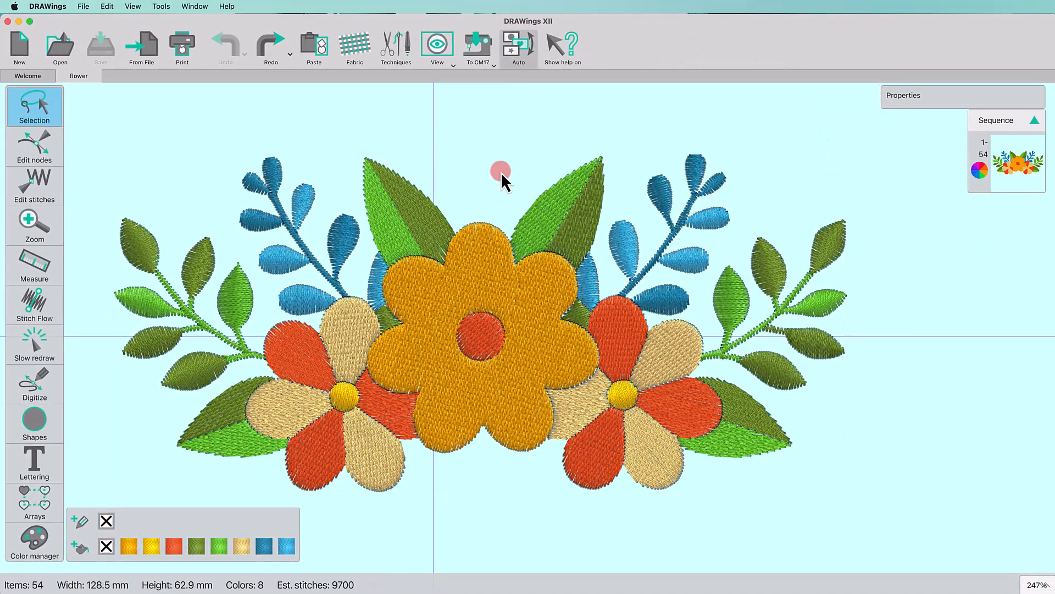
Switch the design's sequencing to Manual and browse the individual objects in the sequence.
left_click(520, 55)
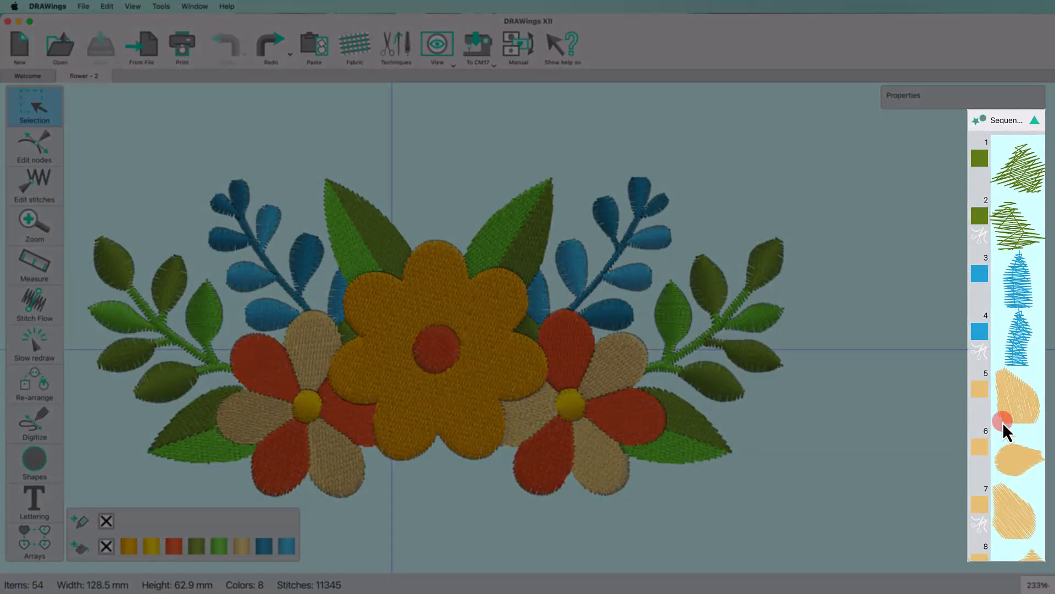
scroll(1003, 422, "down", 10)
scroll(1003, 422, "down", 10)
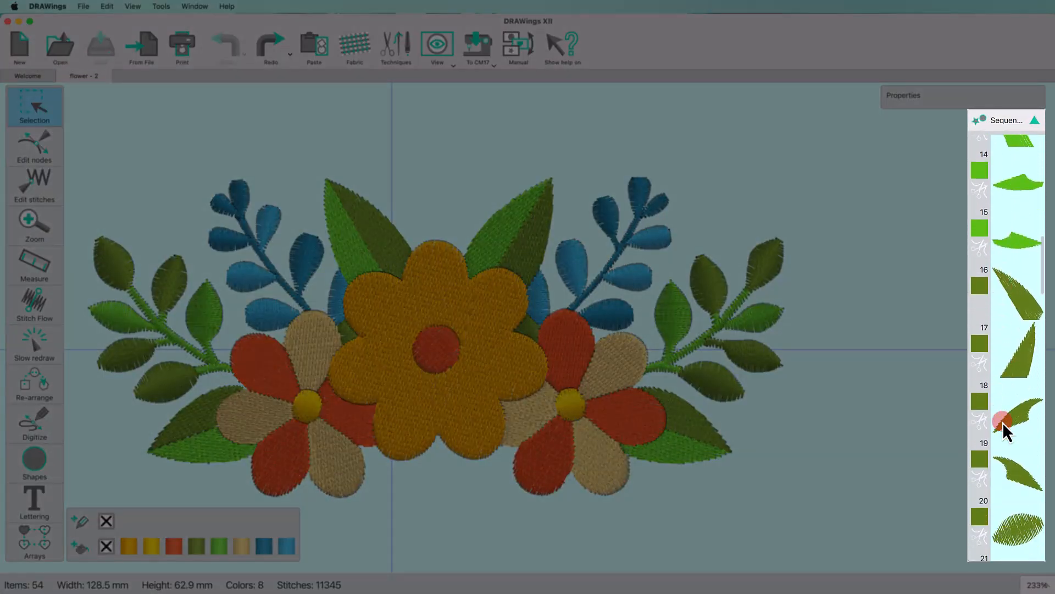
scroll(1003, 422, "down", 2)
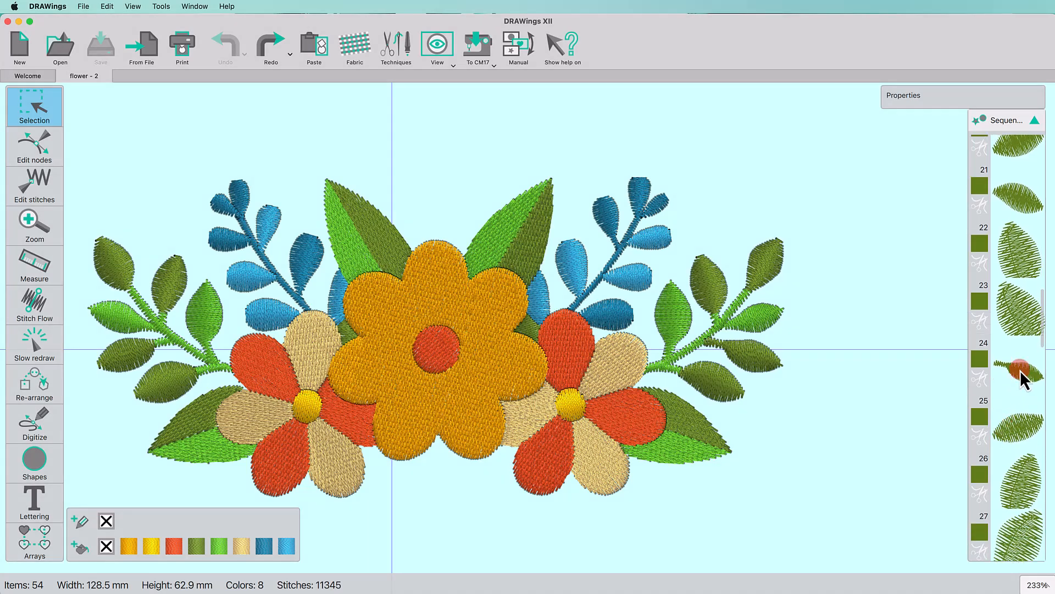
Select the non-adjacent dark green leaf objects 20, 22, 24 and 26 together in the sequence.
left_click(1007, 160)
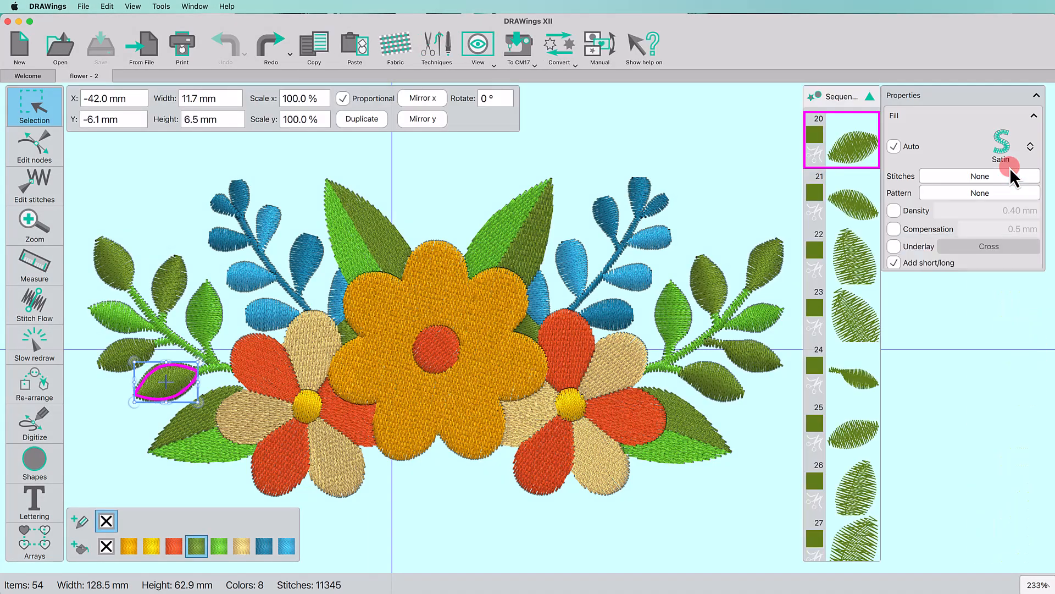
left_click(859, 263, "super")
left_click(837, 382, "ctrl")
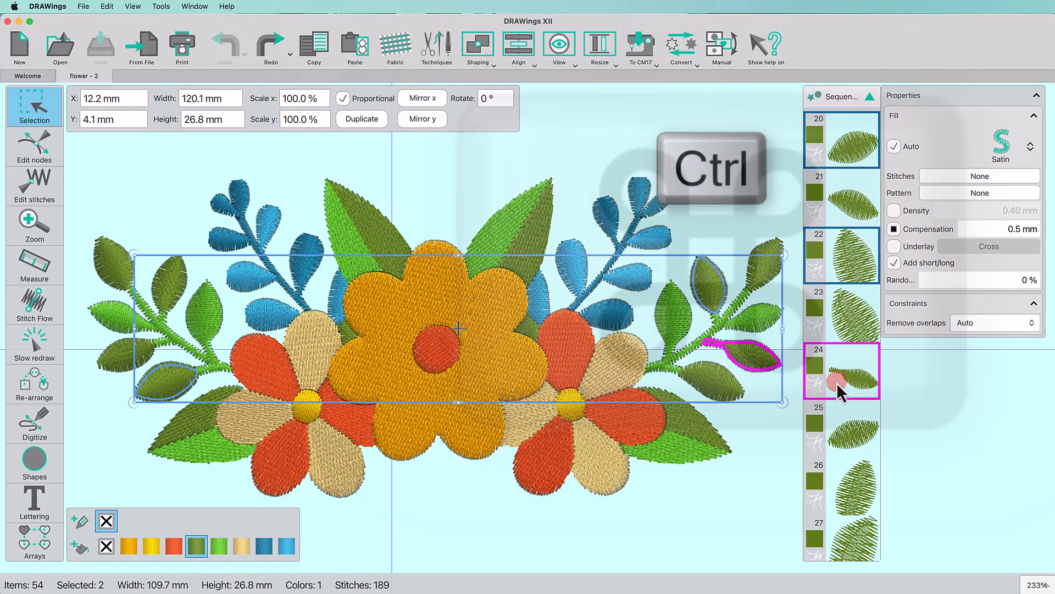
left_click(850, 480, "ctrl+super")
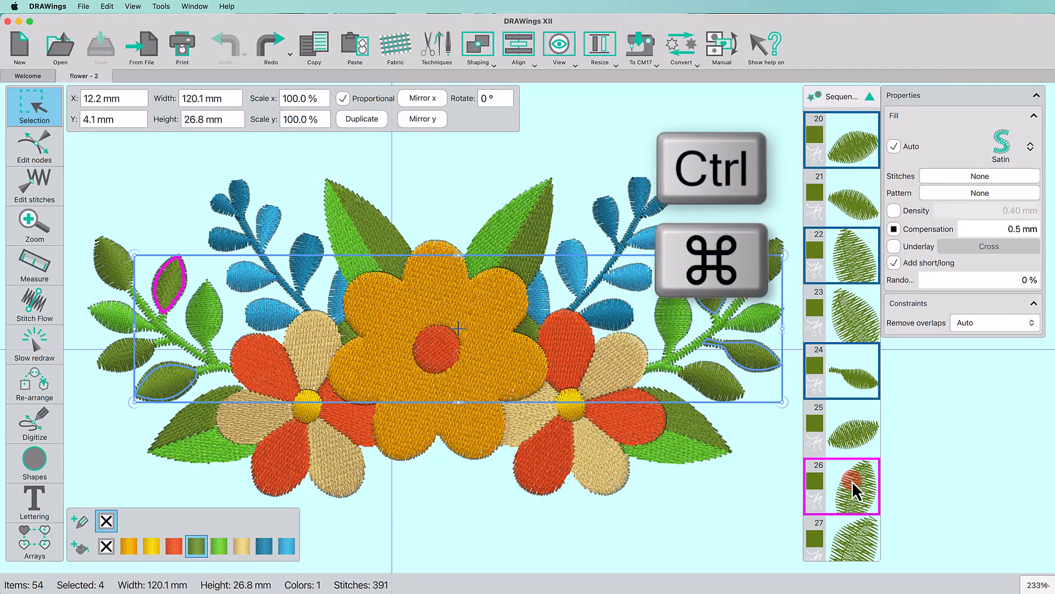
Select the continuous range of blue objects 31 to 40 in the sequence and check the range.
scroll(855, 474, "down", 6)
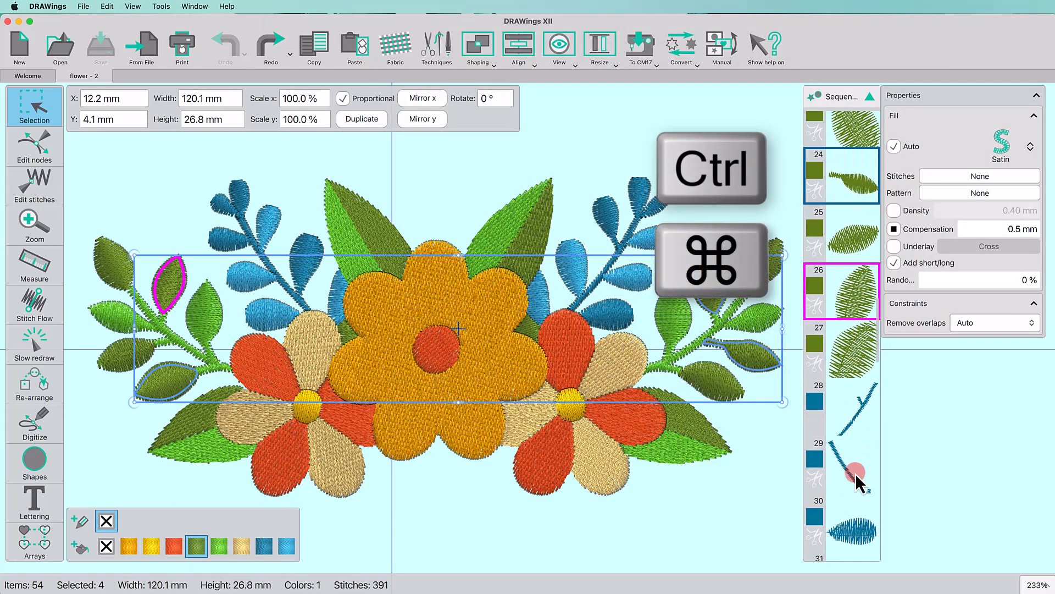
scroll(855, 473, "down", 4)
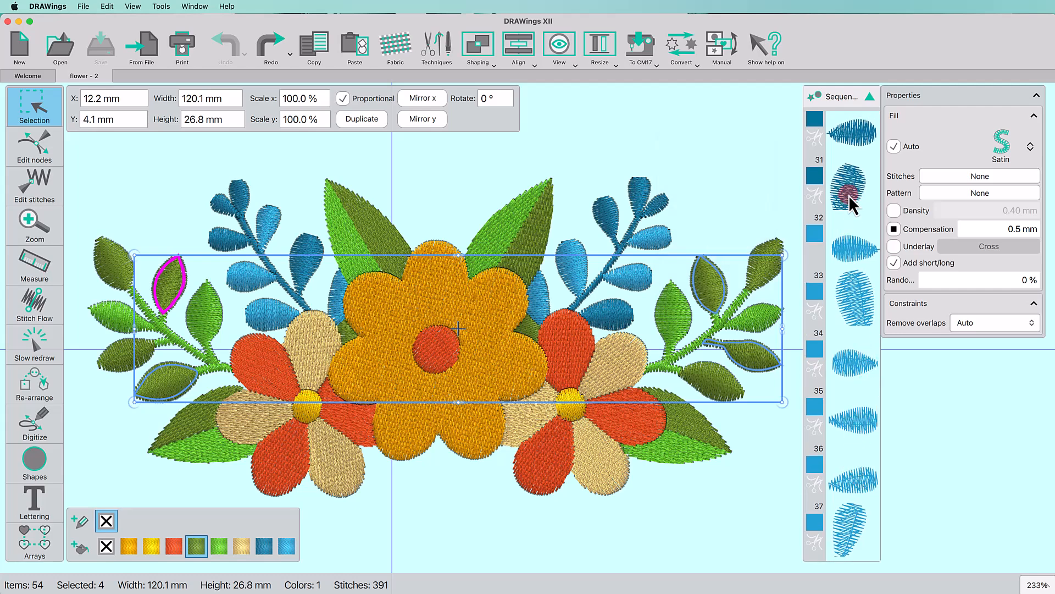
key("shift")
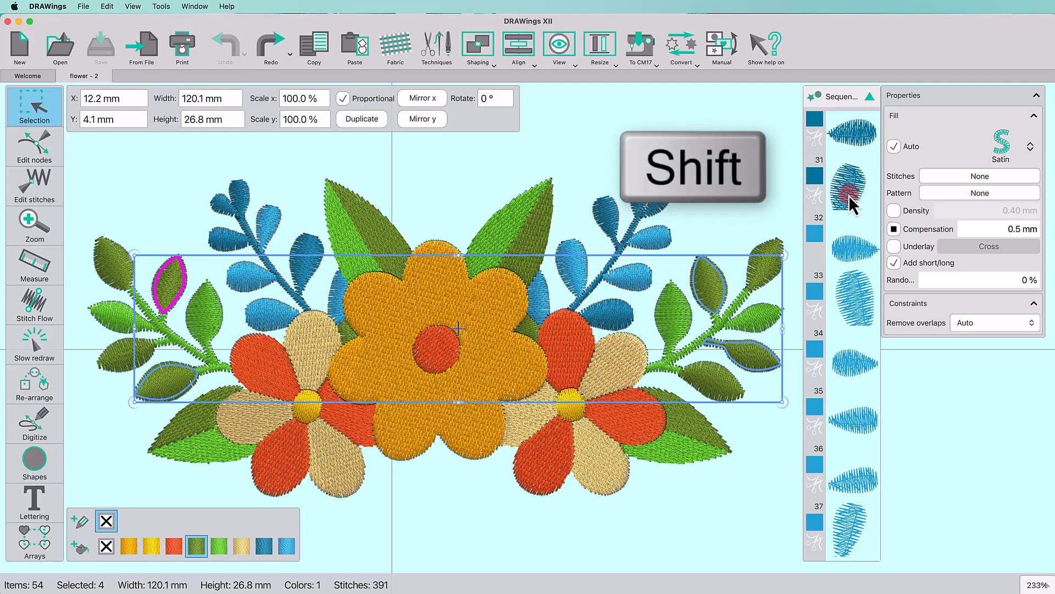
left_click(848, 195, "shift")
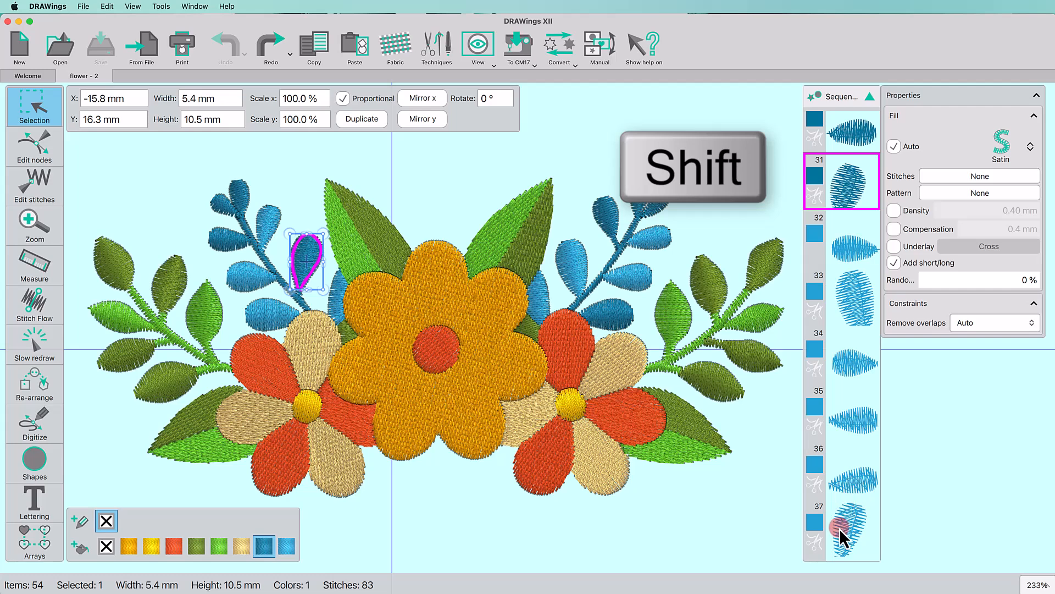
scroll(839, 529, "down", 5)
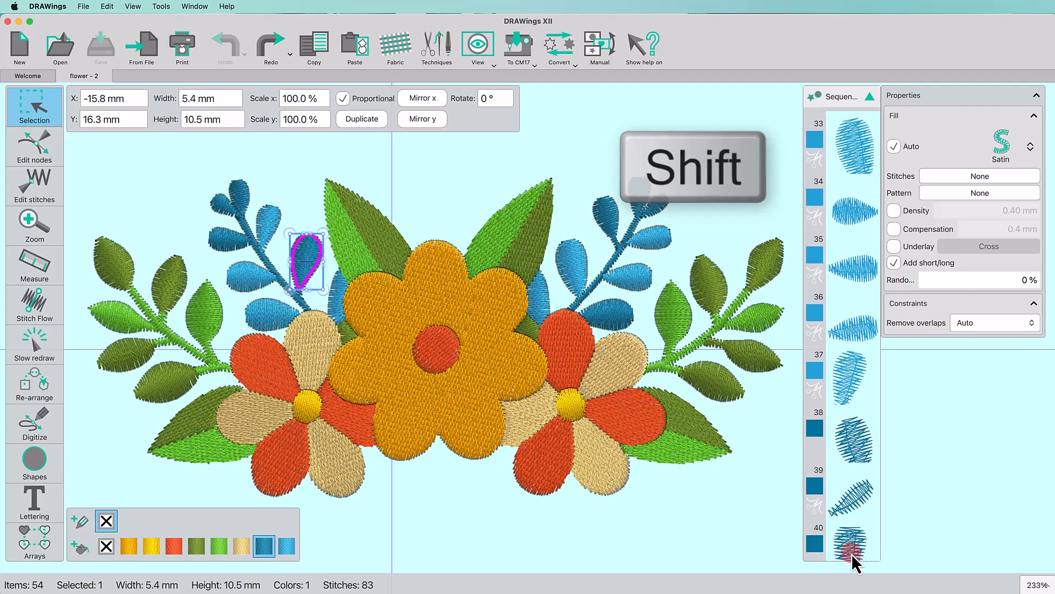
left_click(852, 552, "shift")
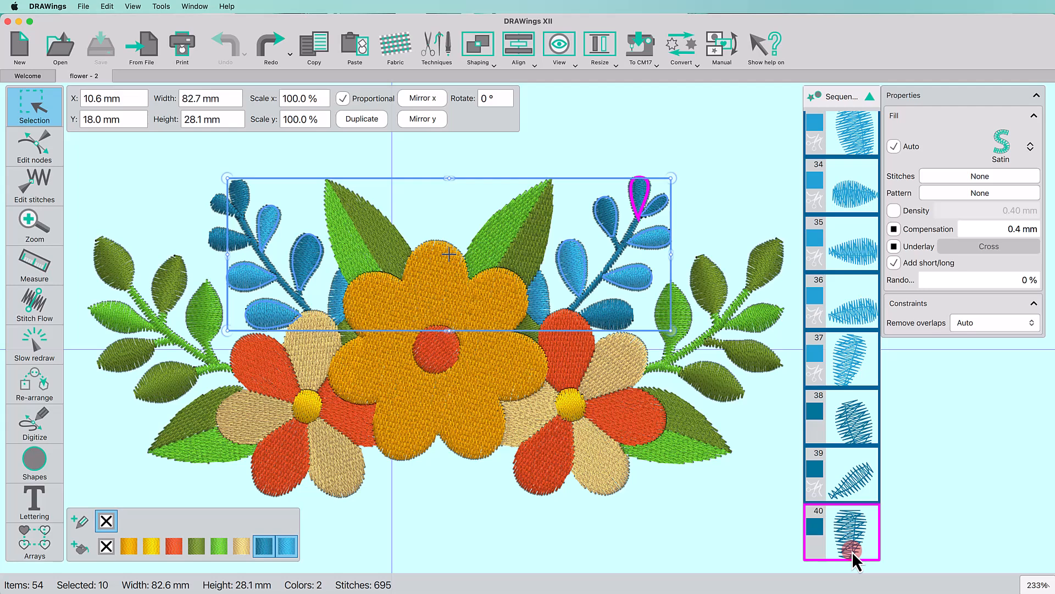
scroll(856, 436, "up", 5)
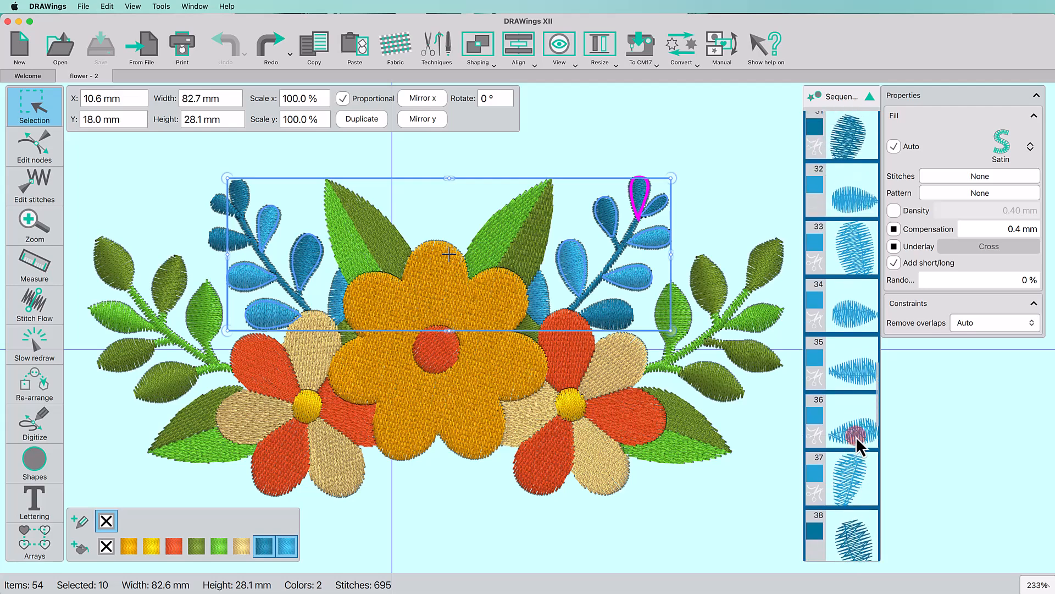
scroll(856, 436, "down", 6)
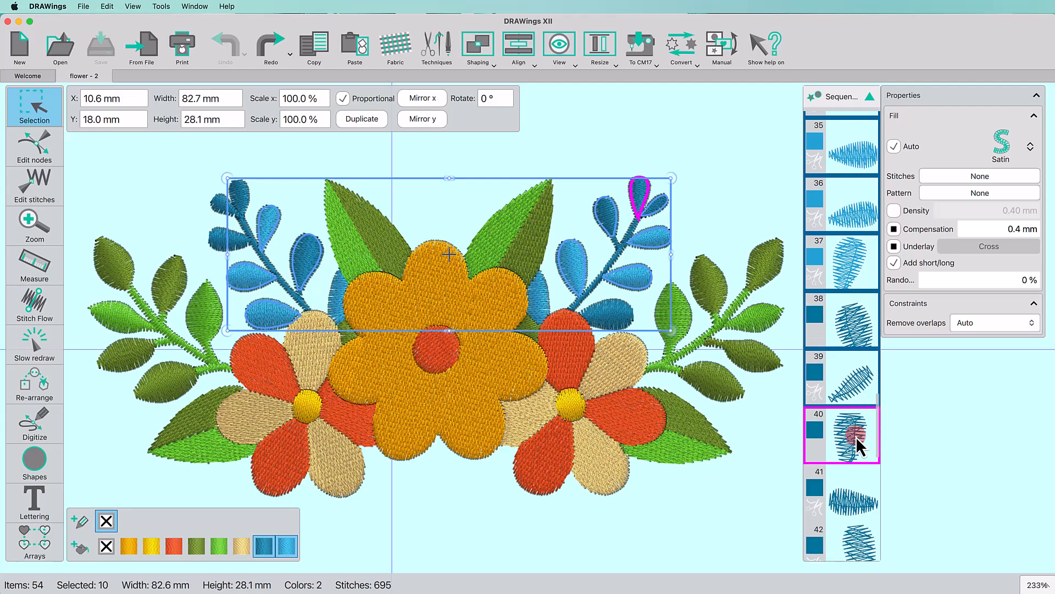
Cycle the selection forward one object at a time to beige petal object 45 on the right flower.
key("Tab")
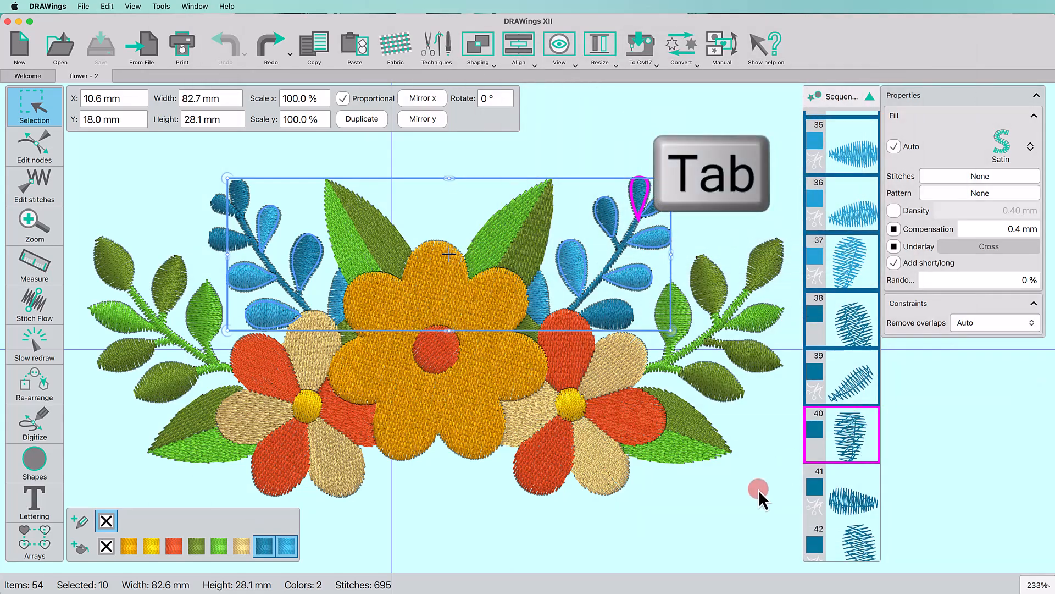
key("Tab")
key("Tab")
key("Tab")
key("Tab")
key("Tab")
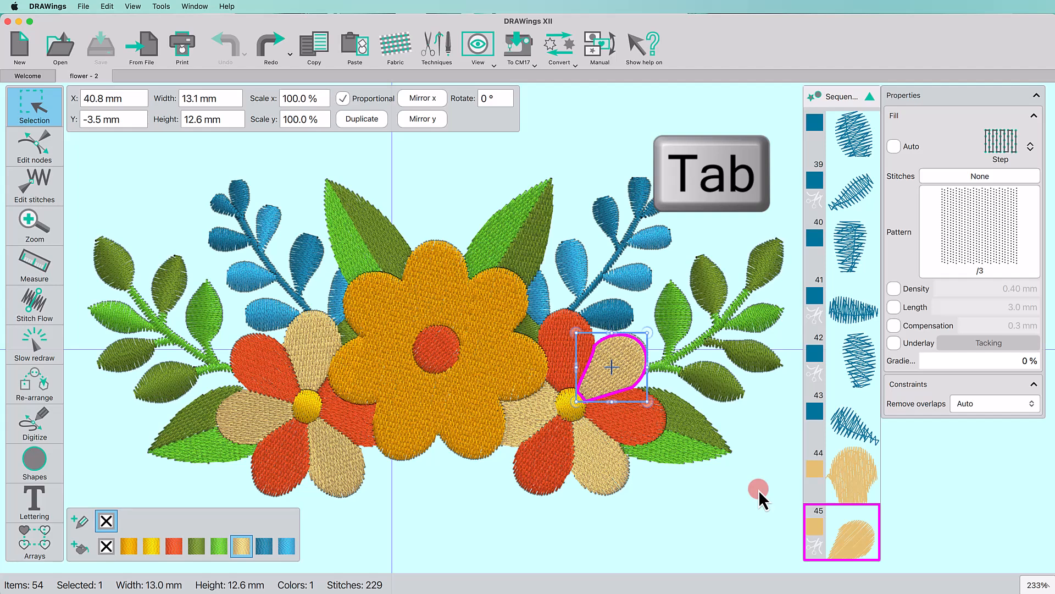
Deselect everything and cycle forward from the first object in the sequence to beige petal object 6.
left_click(696, 500)
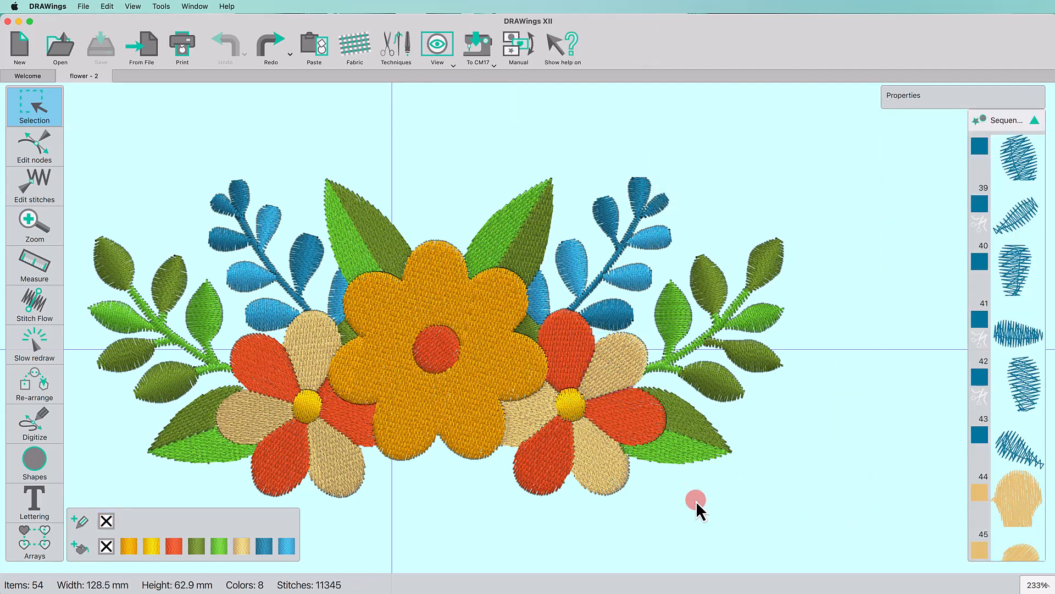
key("Tab")
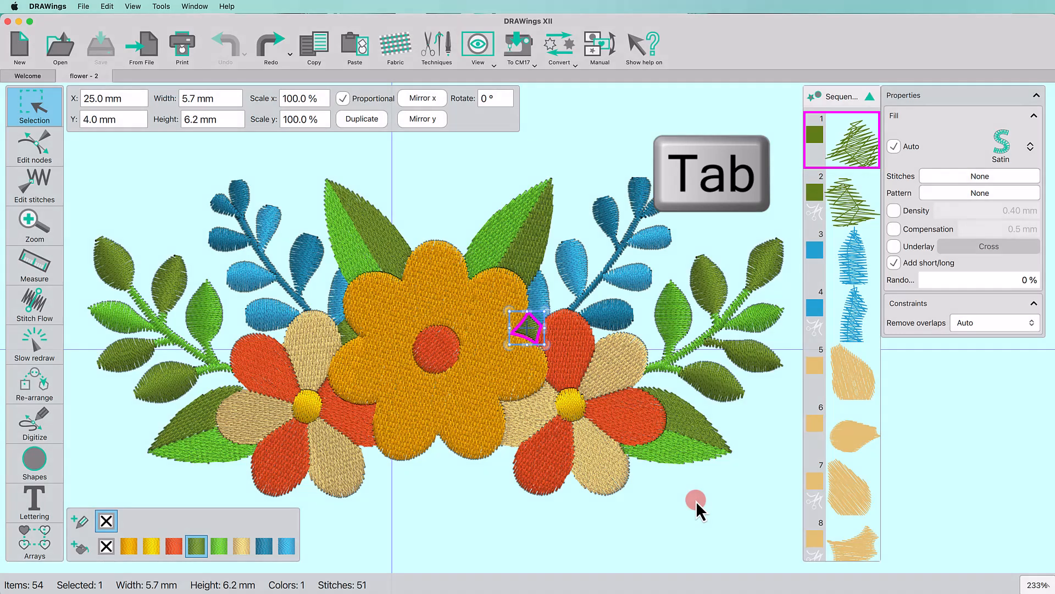
key("Tab")
key("Tab")
key("Tab")
key("Tab")
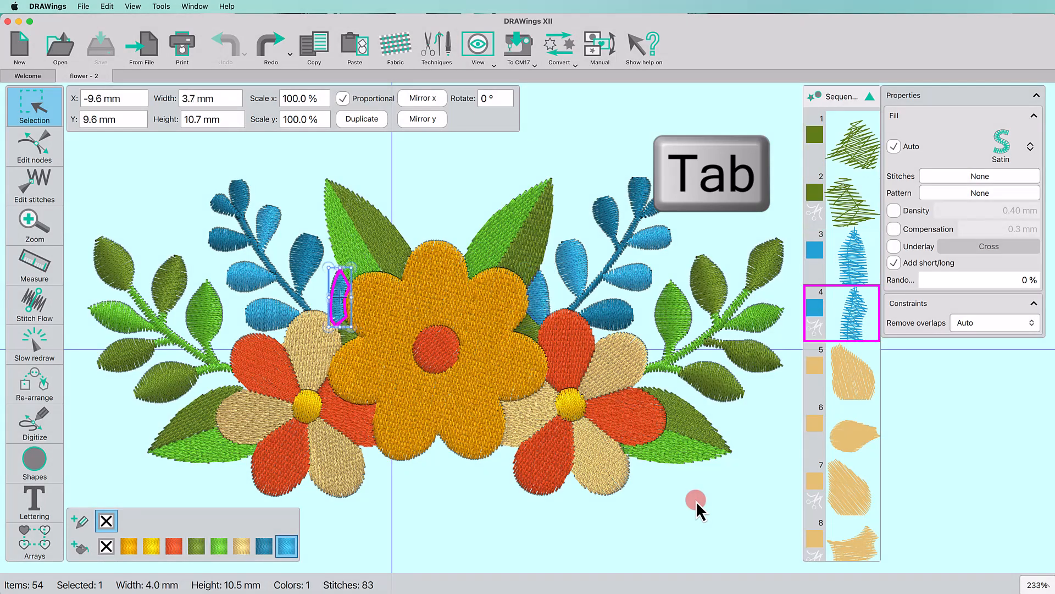
key("Tab")
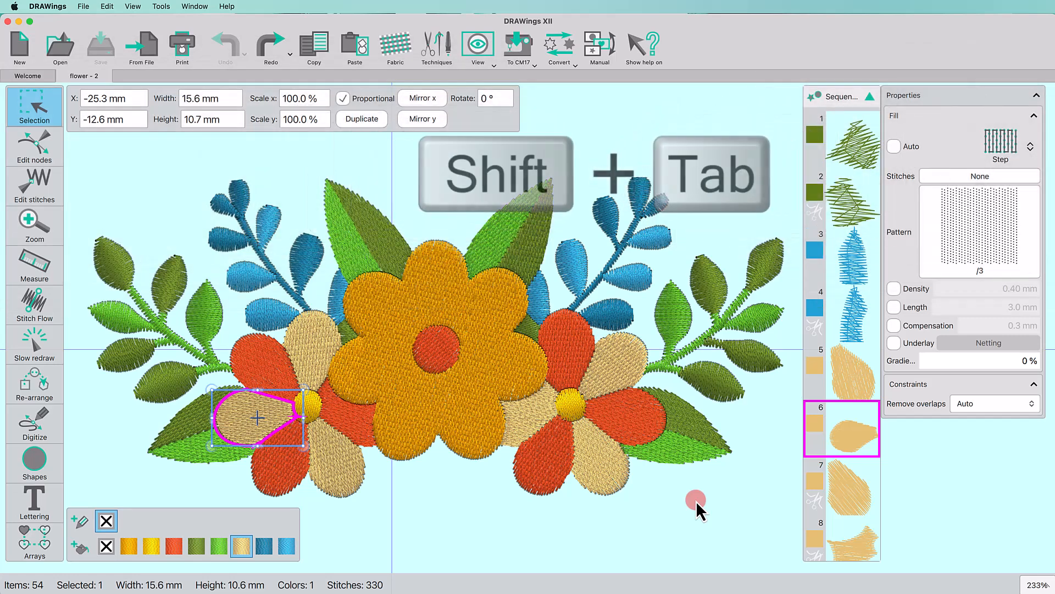
Cycle the selection backward one object at a time to the first object in the sequence.
key("shift+Tab")
key("shift+Tab")
key("shift+Tab")
key("shift+Tab")
key("shift+Tab")
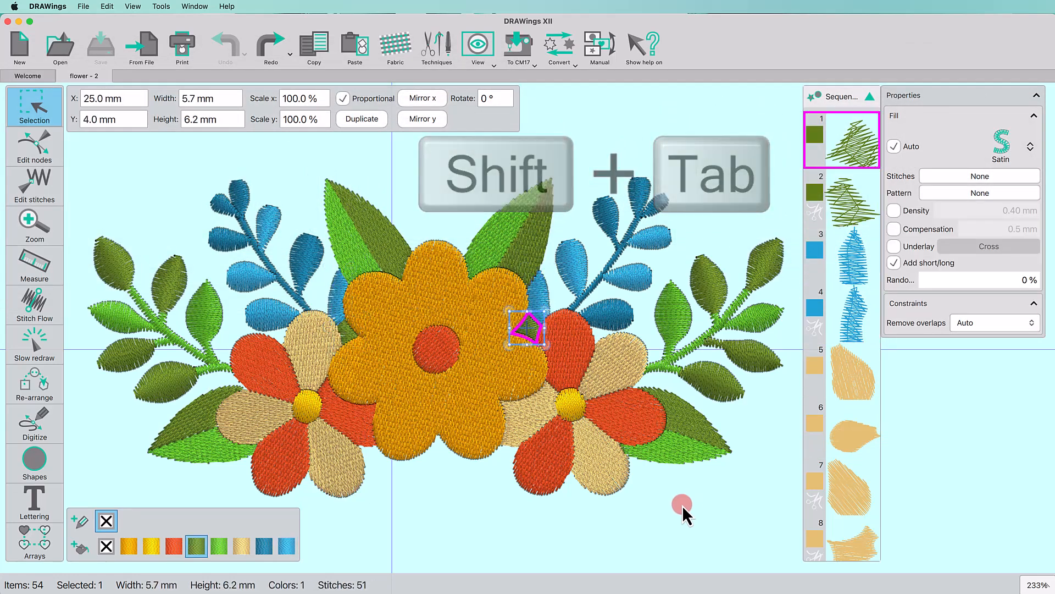
Deselect everything and cycle backward from the last object in the sequence to the red petals of the left flower.
left_click(701, 505)
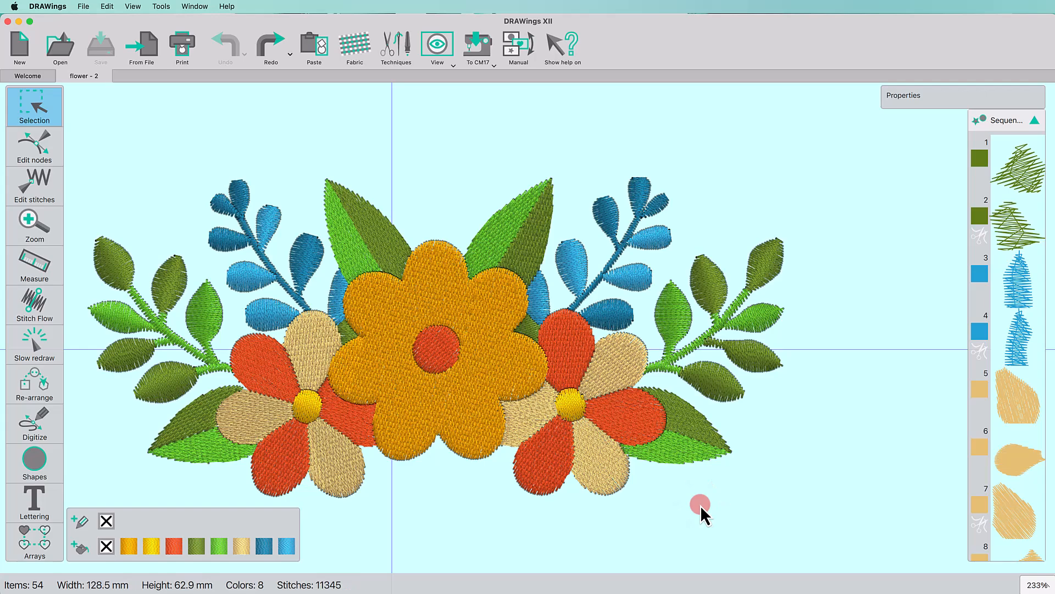
key("shift+Tab")
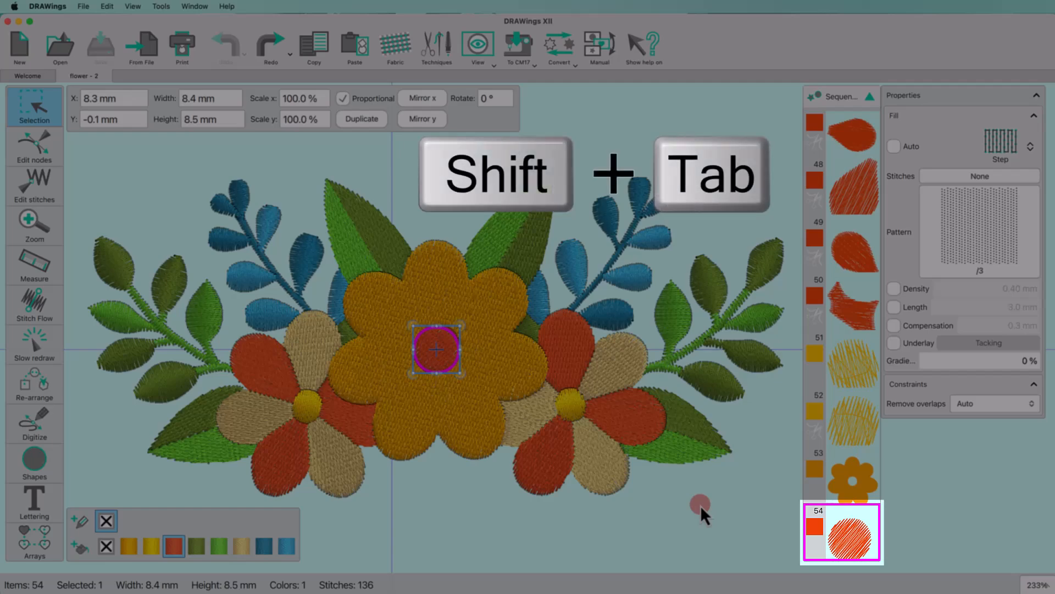
key("shift+Tab")
key("shift+Tab")
key("shift+Tab")
key("shift+Tab")
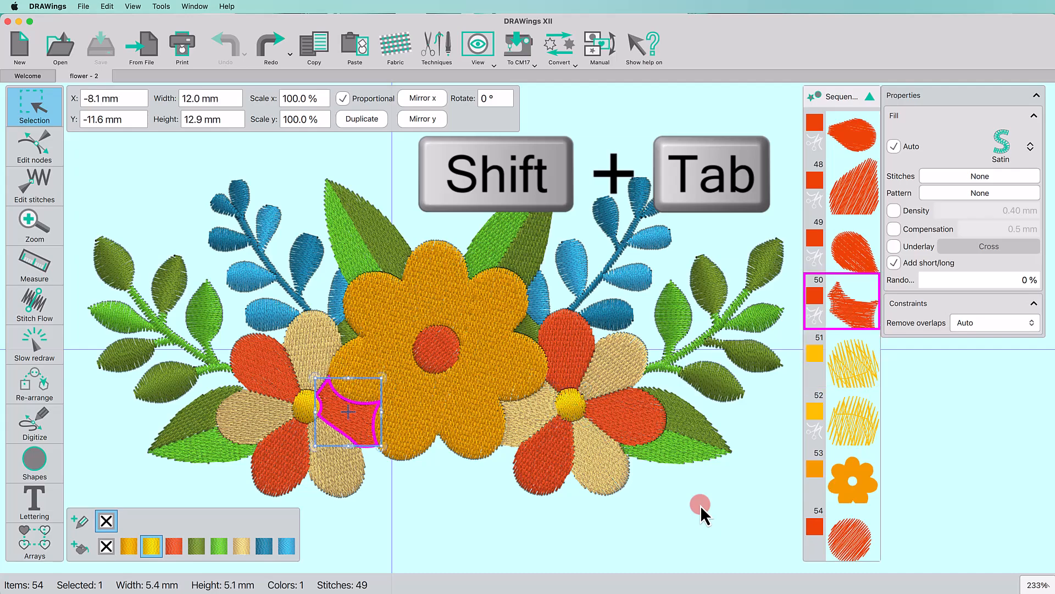
key("shift+Tab")
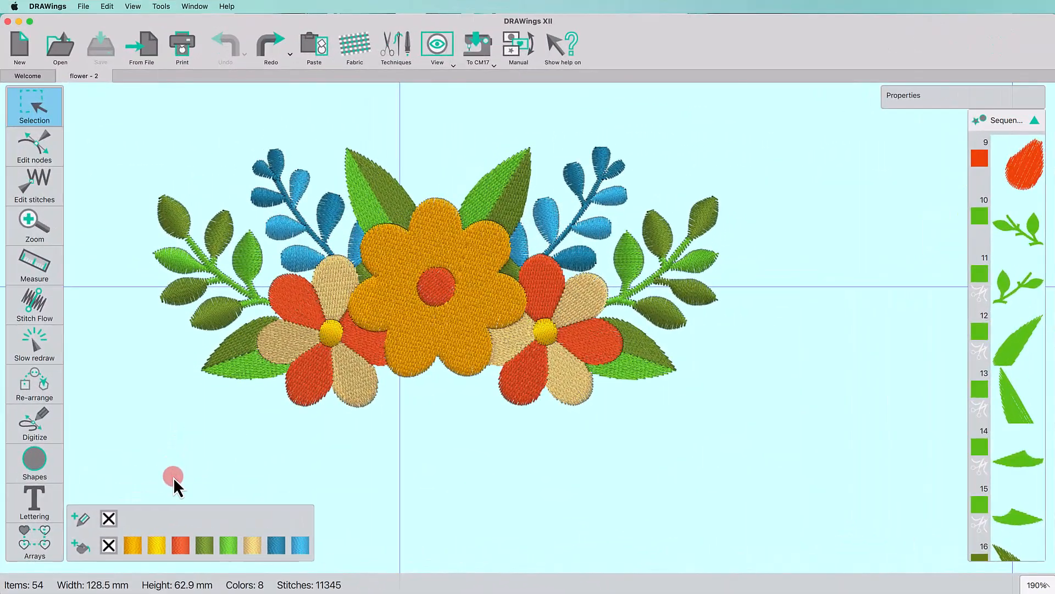
Select all red objects by color, try moving them below the flowers and undo the move.
right_click(238, 534)
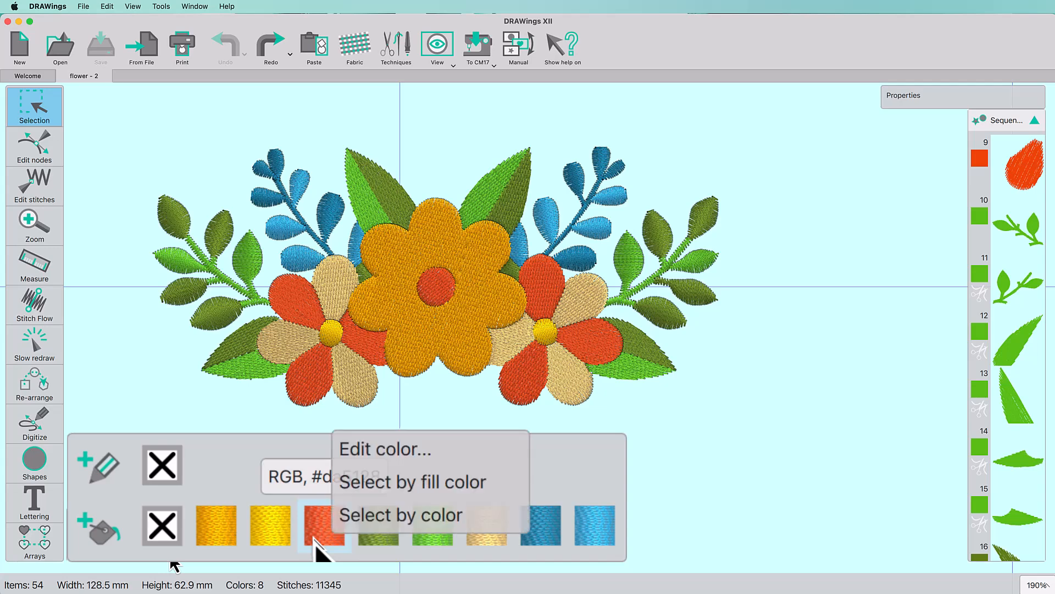
left_click(476, 521)
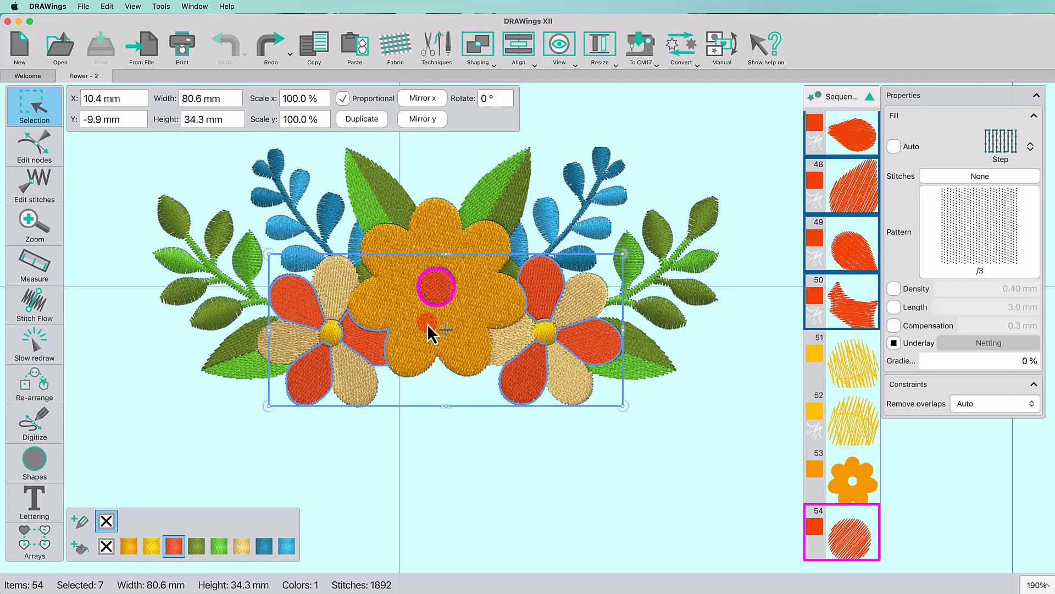
left_click_drag(437, 291, 437, 418)
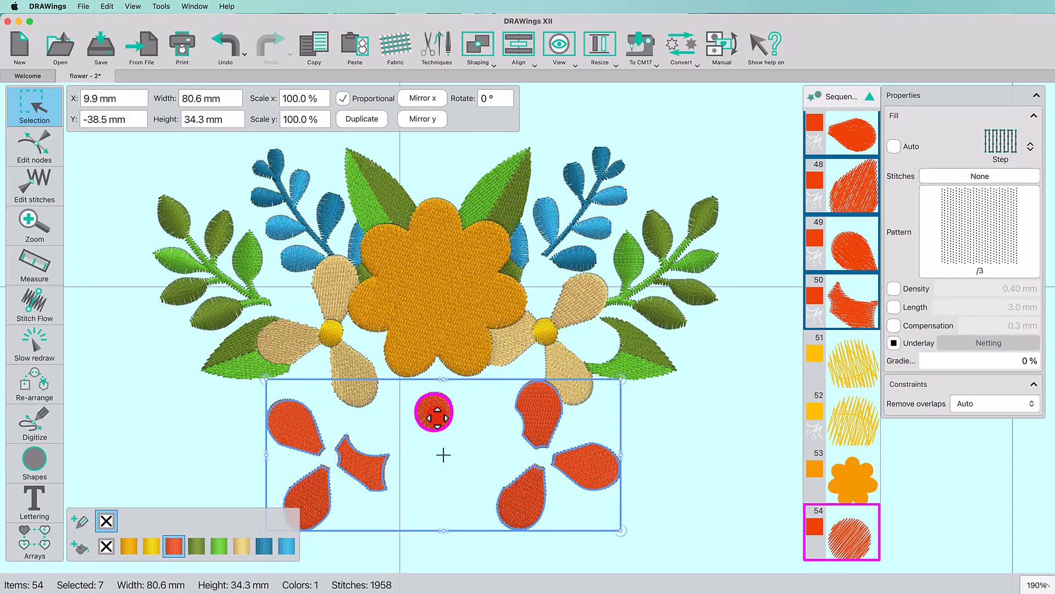
key("super+z")
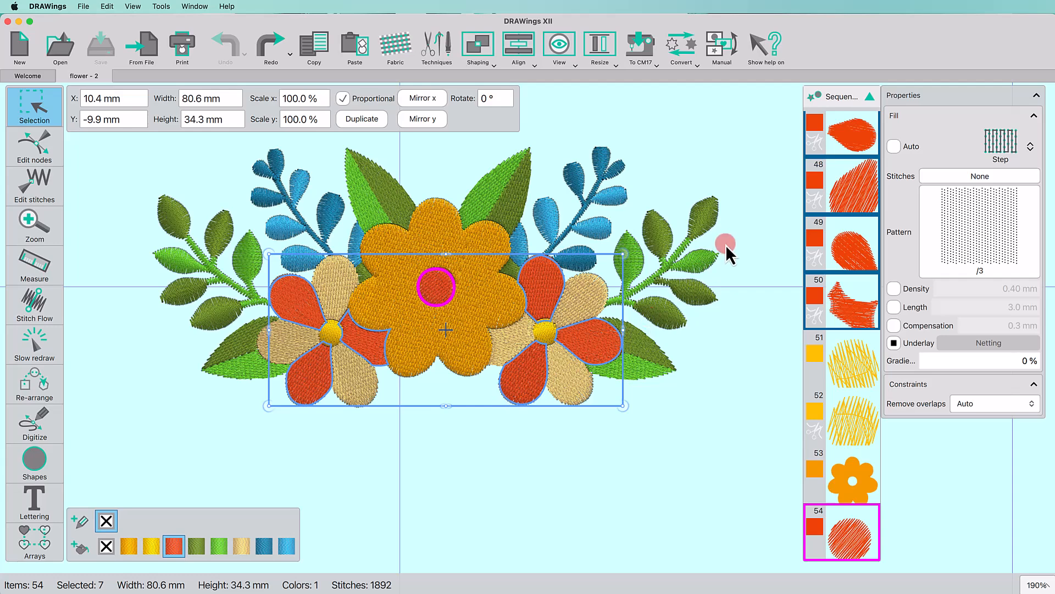
Add all Step fill objects to the selection, move them down to test it, undo the move and deselect everything.
right_click(1003, 149)
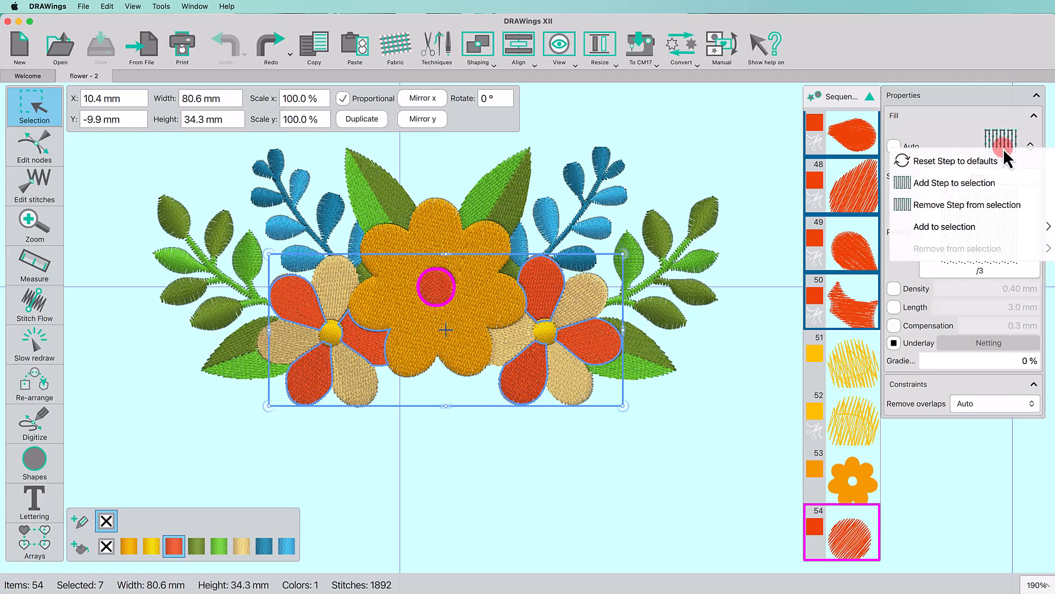
left_click(957, 183)
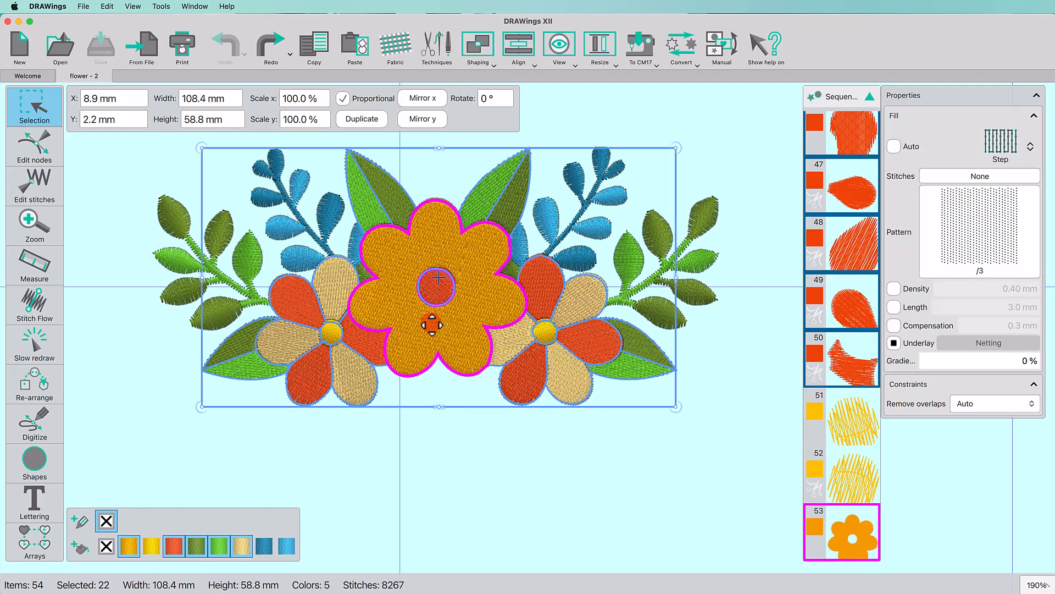
left_click_drag(432, 324, 438, 455)
key("super+z")
left_click(482, 454)
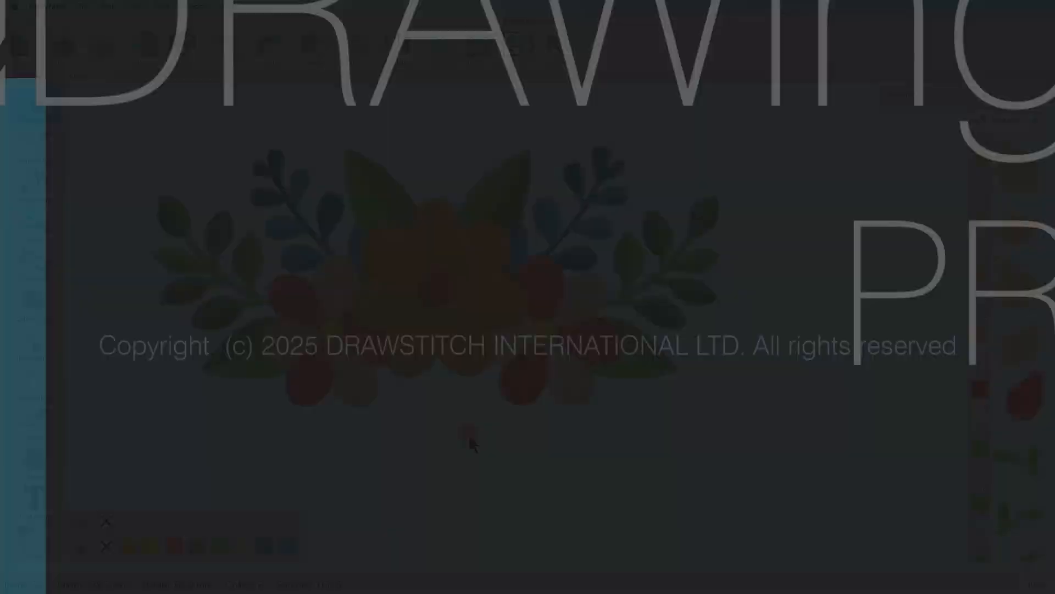